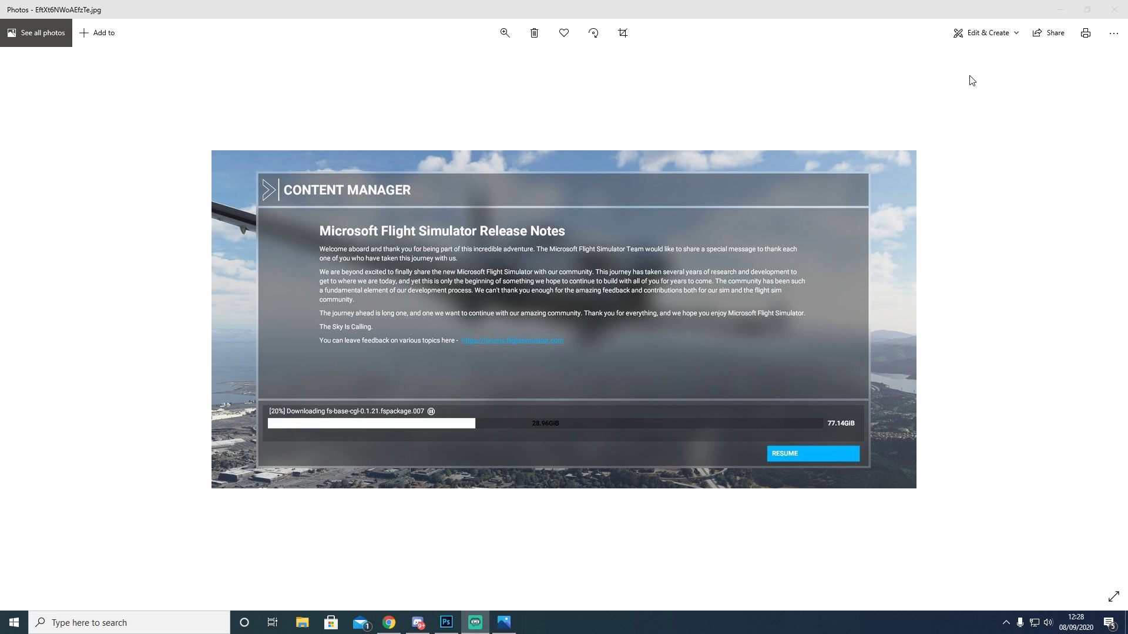
Step: Close the screenshot viewer, open File Explorer on Local Disk (C:) and show hidden items
{"action": "left_click", "coordinate": [1113, 10]}
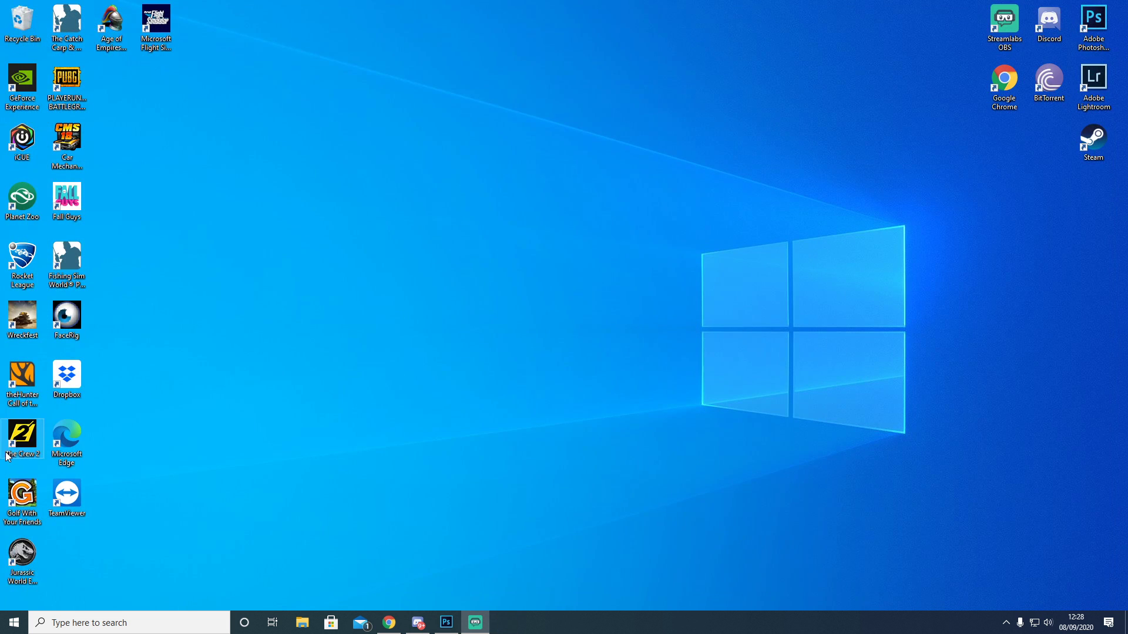
{"action": "left_click", "coordinate": [303, 623]}
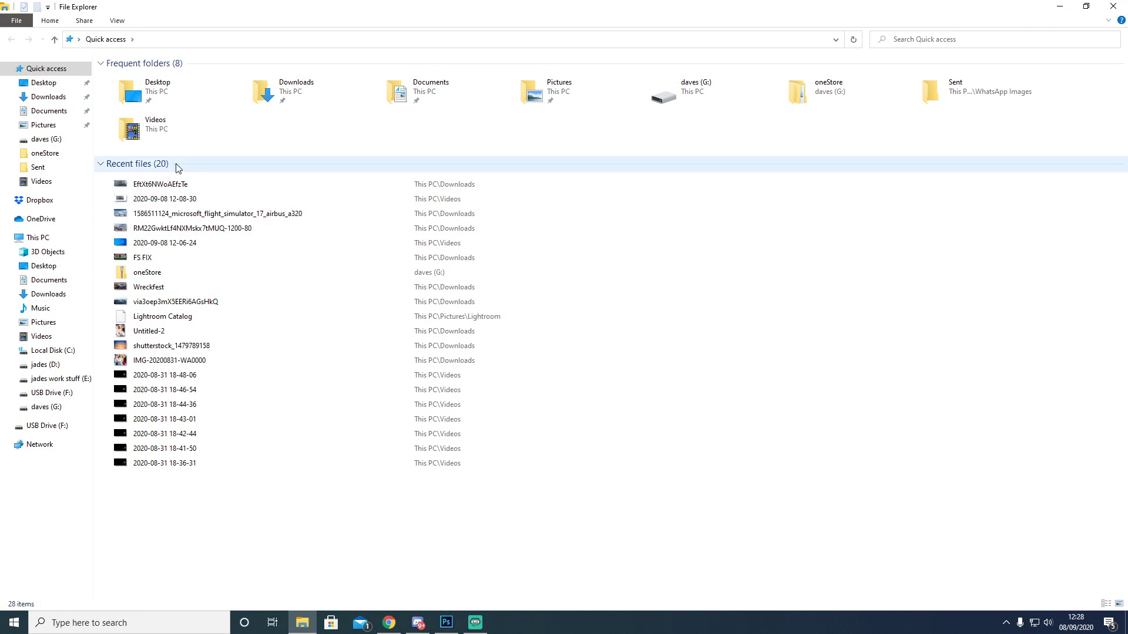
{"action": "left_click", "coordinate": [53, 351]}
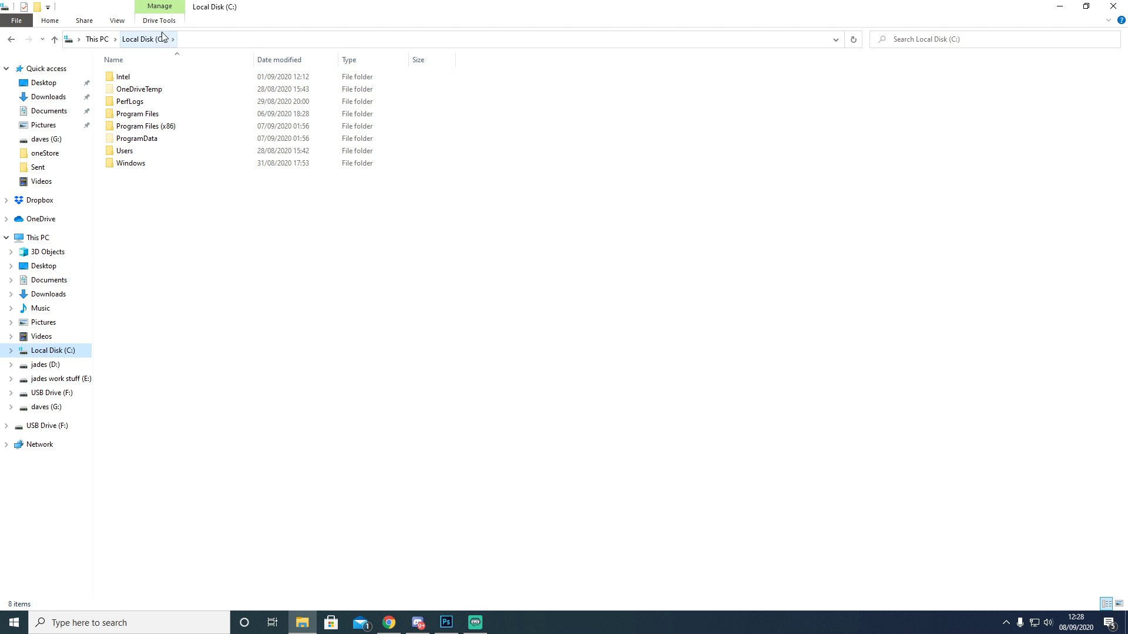
{"action": "left_click", "coordinate": [117, 21]}
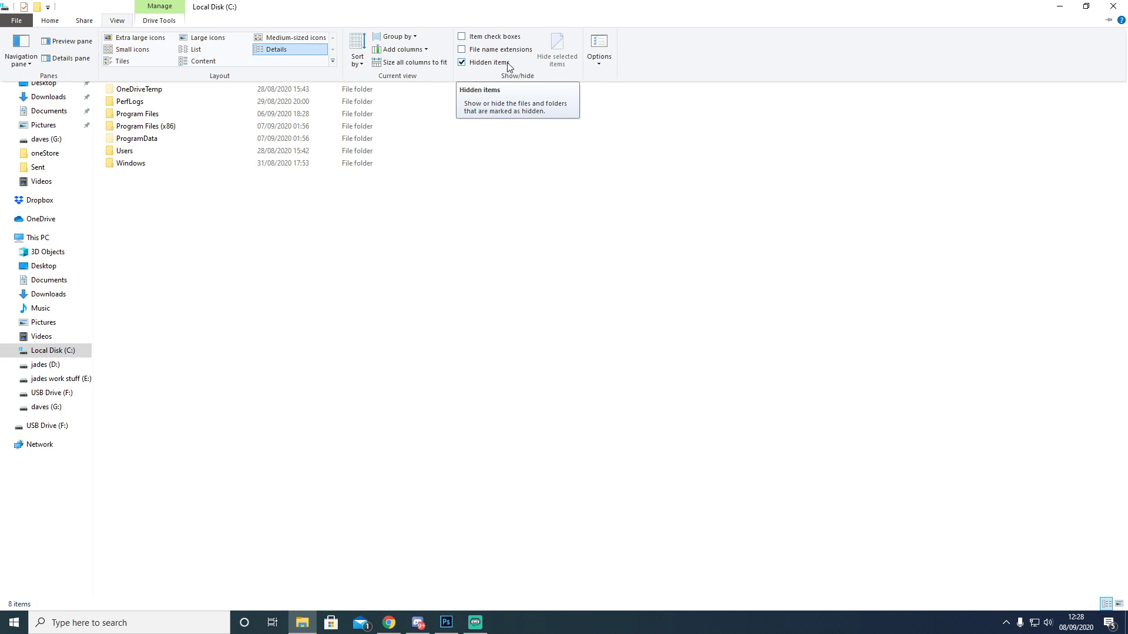
{"action": "left_click", "coordinate": [246, 251]}
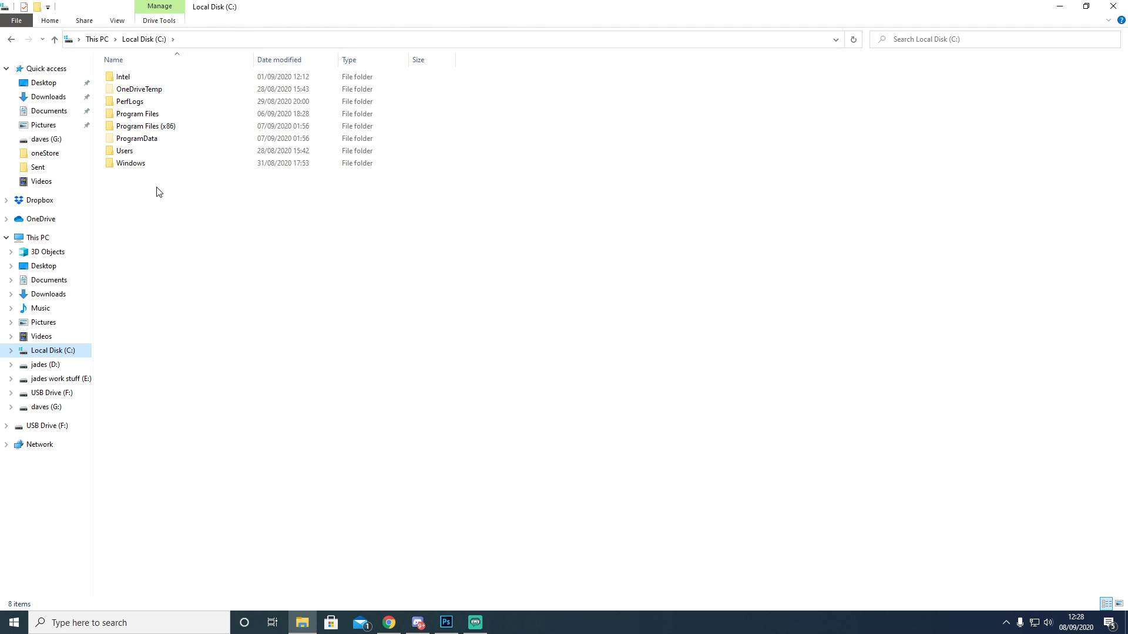
Step: Navigate to Users > your profile > AppData > Local > Packages
{"action": "double_click", "coordinate": [135, 152]}
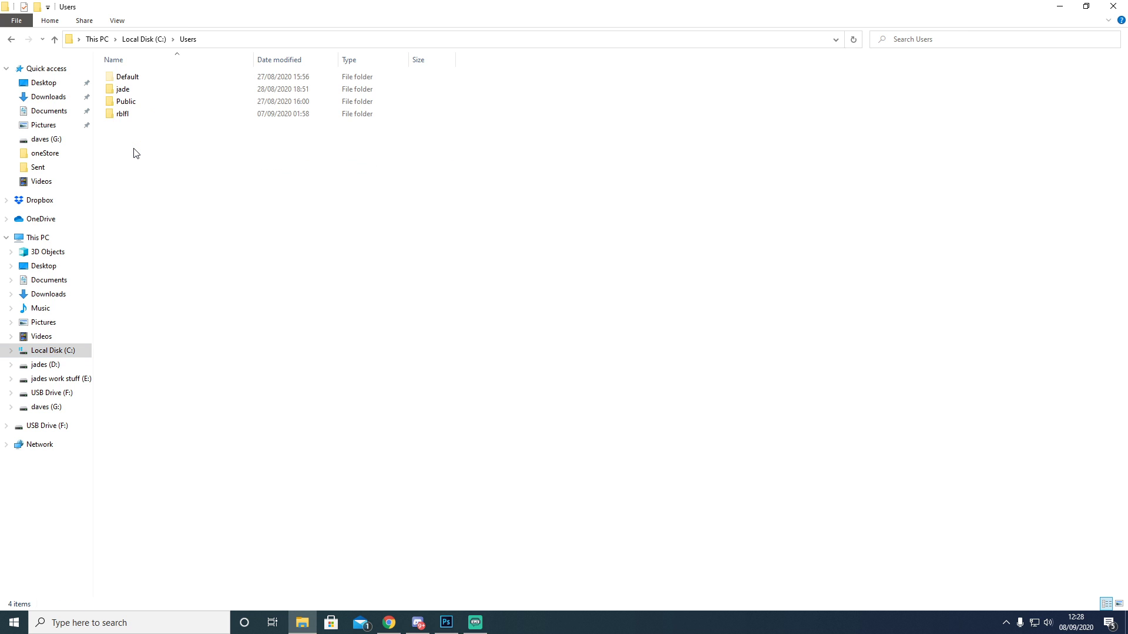
{"action": "double_click", "coordinate": [136, 115]}
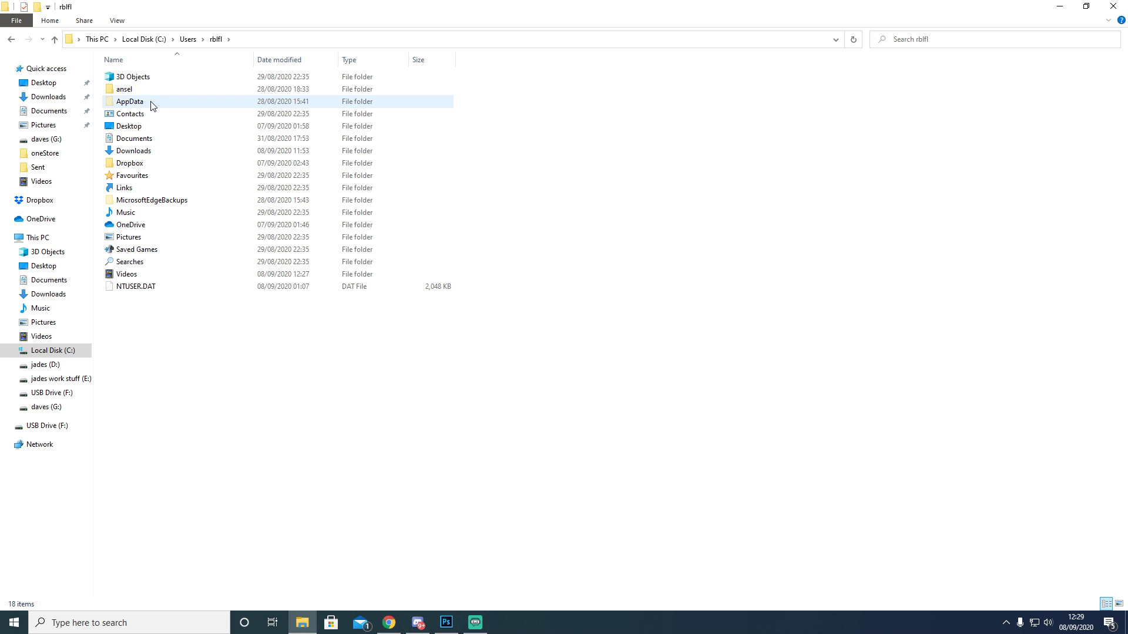
{"action": "left_click", "coordinate": [155, 104]}
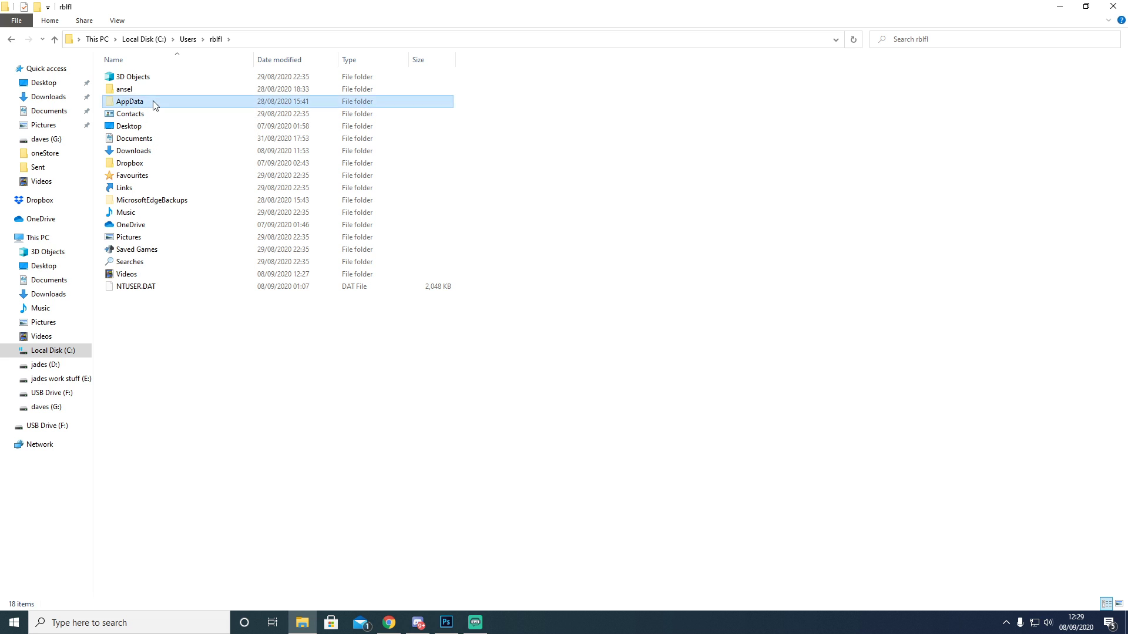
{"action": "left_click", "coordinate": [156, 104]}
{"action": "double_click", "coordinate": [187, 103]}
{"action": "double_click", "coordinate": [170, 79]}
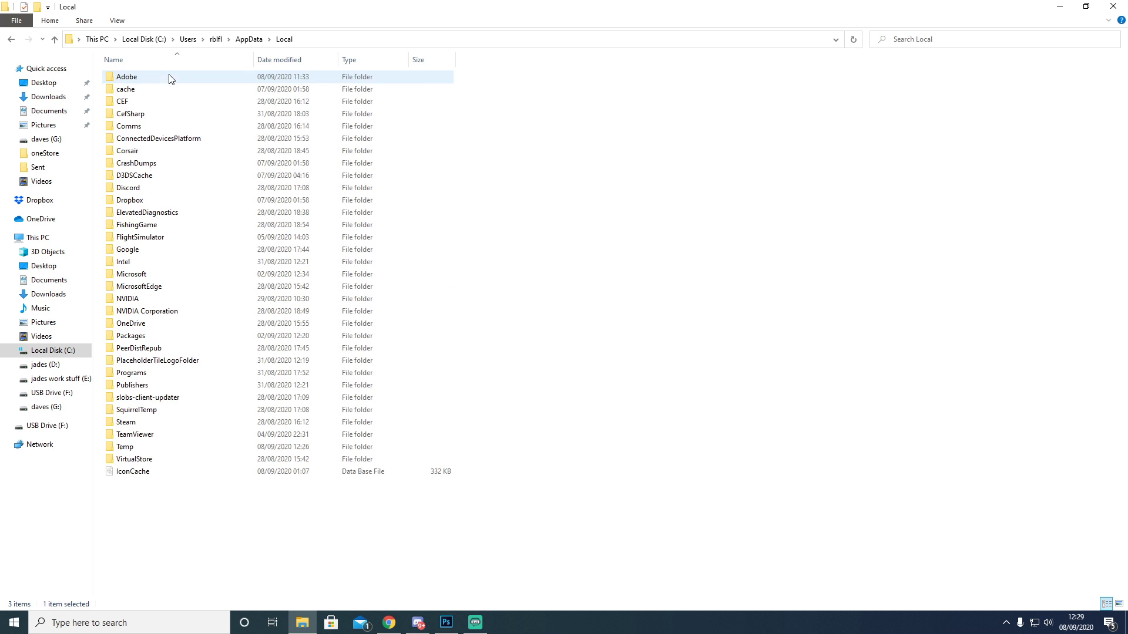
{"action": "double_click", "coordinate": [139, 334]}
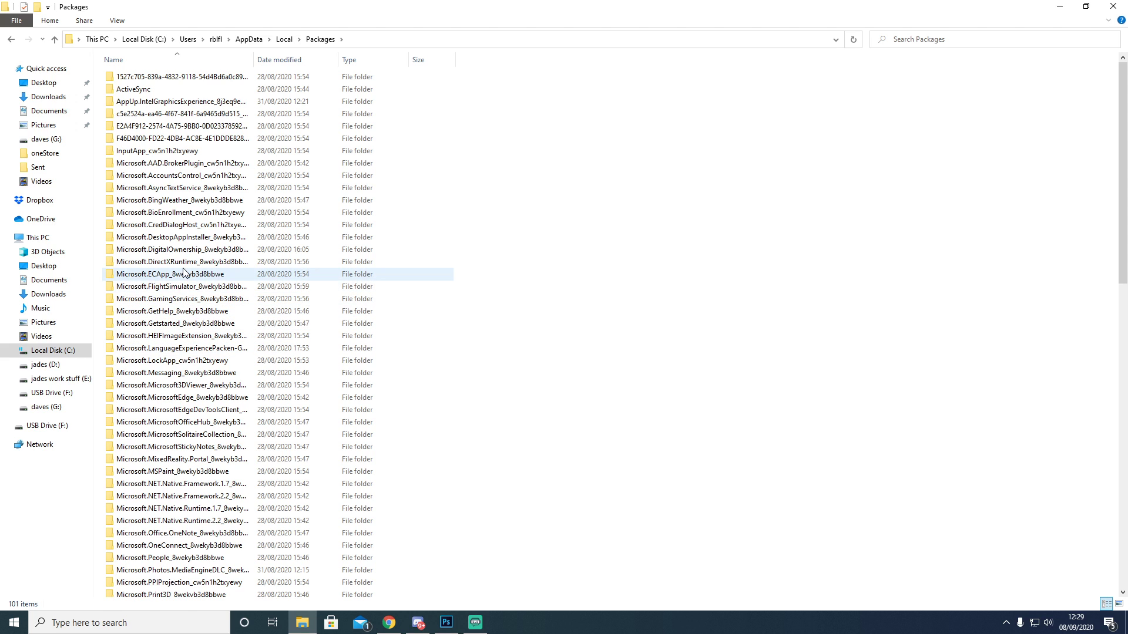
Step: Go into Microsoft.FlightSimulator_8wekyb3d8bbwe > LocalCache > Packages > Official > OneStore and browse its 154 folders
{"action": "left_click", "coordinate": [169, 291]}
{"action": "double_click", "coordinate": [168, 289]}
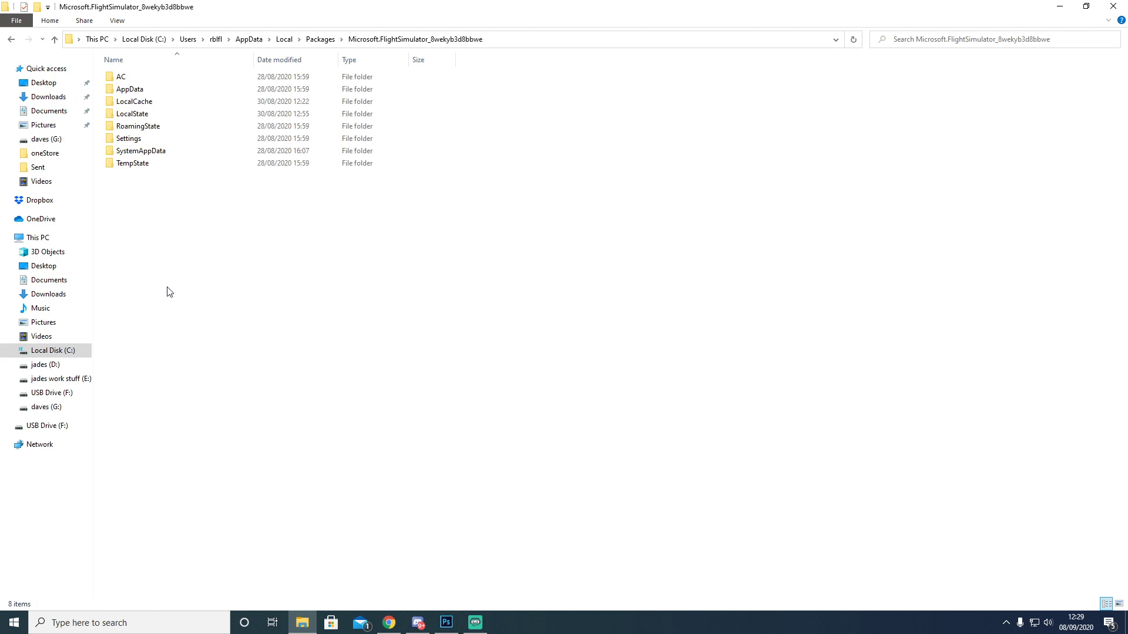
{"action": "double_click", "coordinate": [144, 105]}
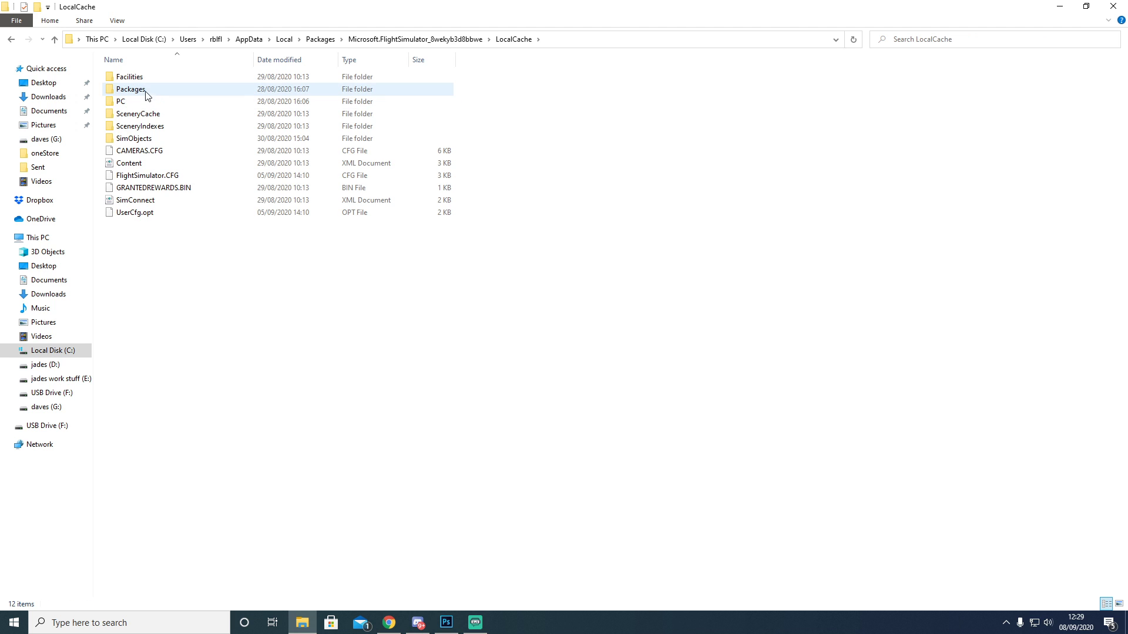
{"action": "double_click", "coordinate": [147, 92]}
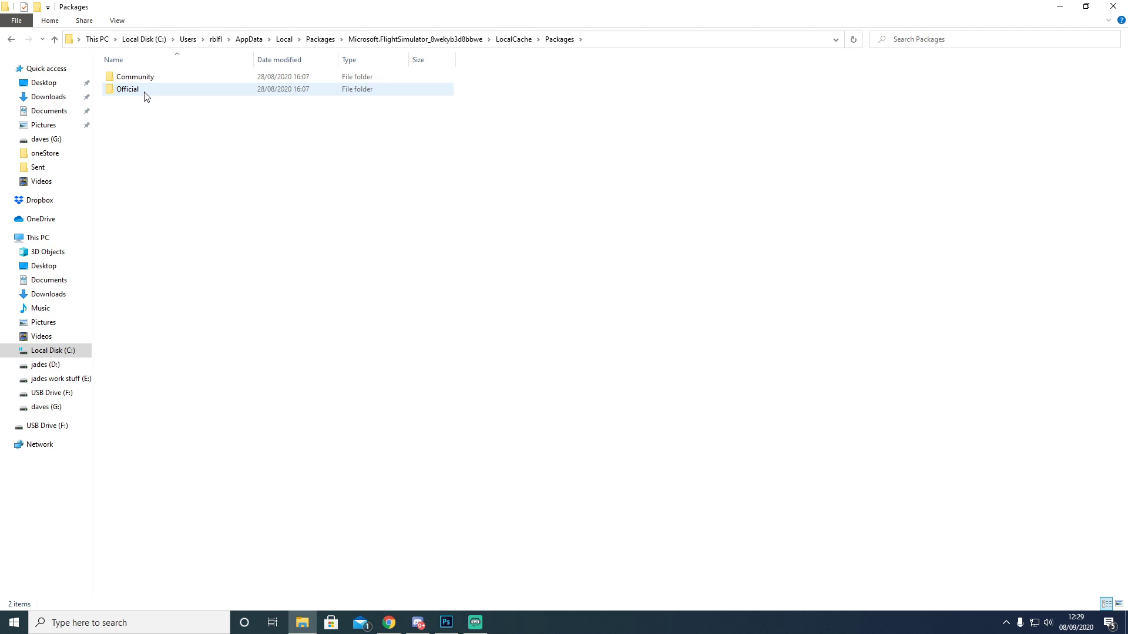
{"action": "double_click", "coordinate": [147, 93]}
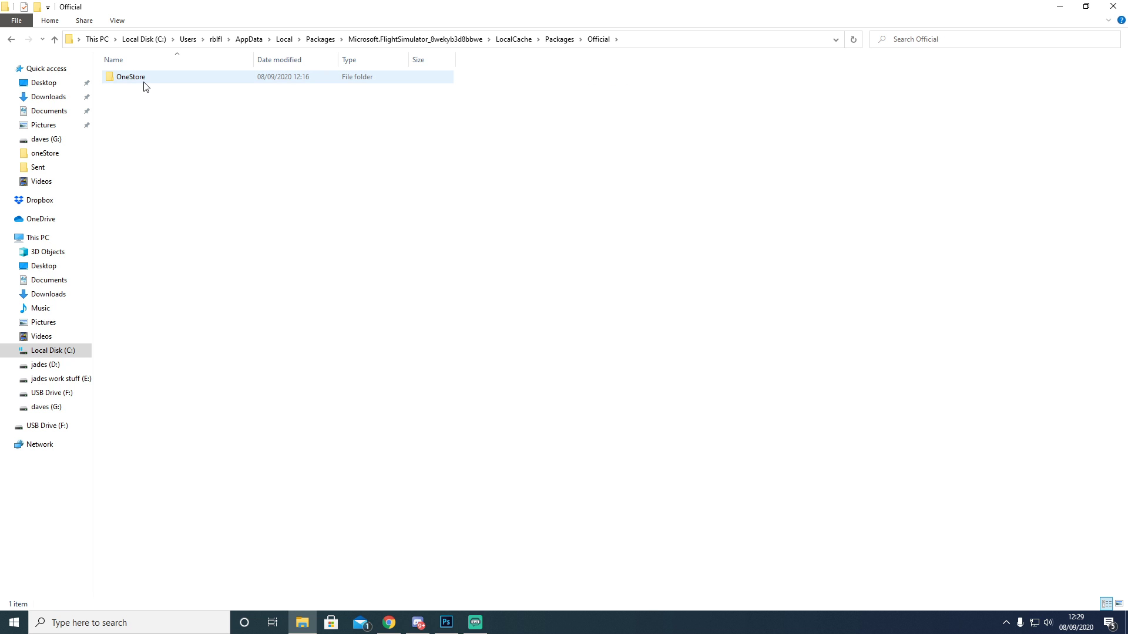
{"action": "mouse_move", "coordinate": [146, 87]}
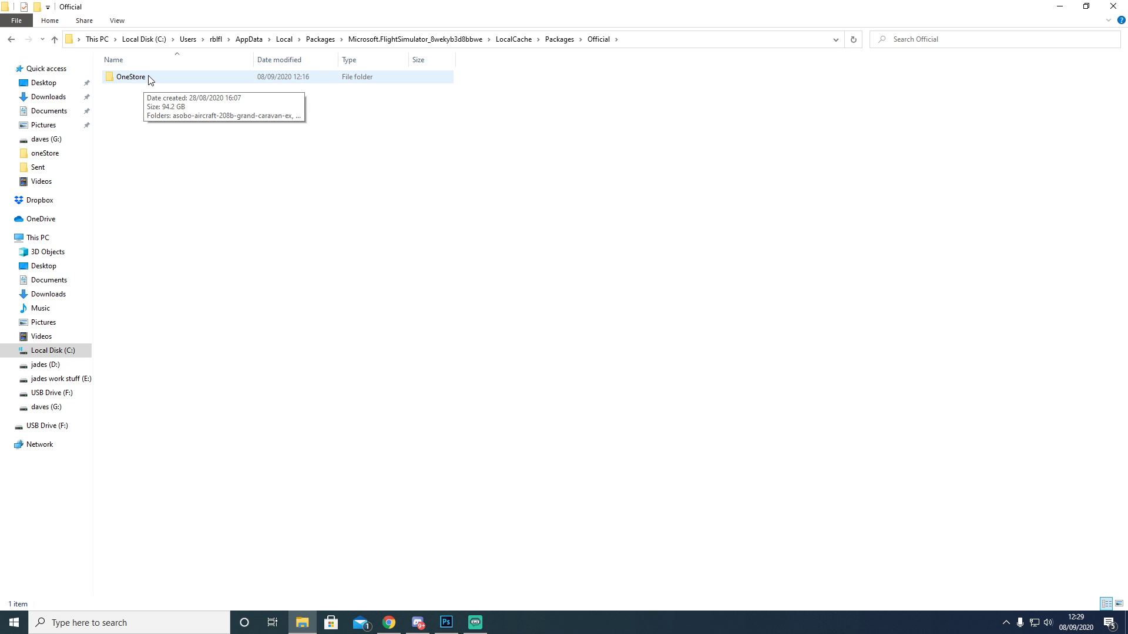
{"action": "double_click", "coordinate": [166, 81]}
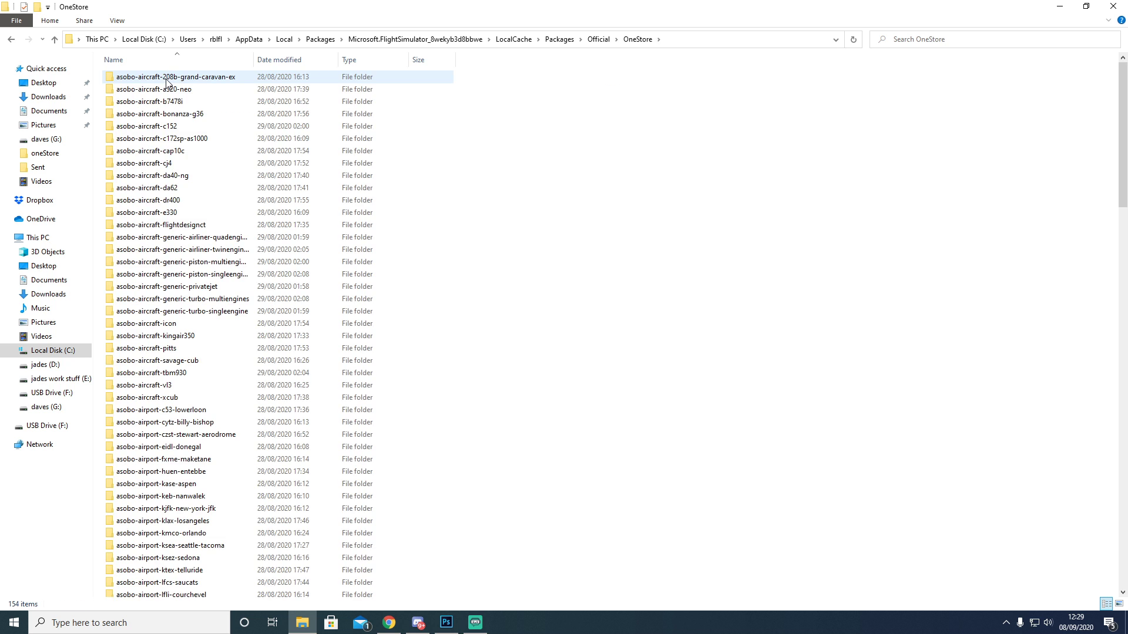
{"action": "scroll", "coordinate": [188, 147], "scroll_direction": "down", "scroll_amount": 3}
{"action": "scroll", "coordinate": [192, 156], "scroll_direction": "down", "scroll_amount": 14}
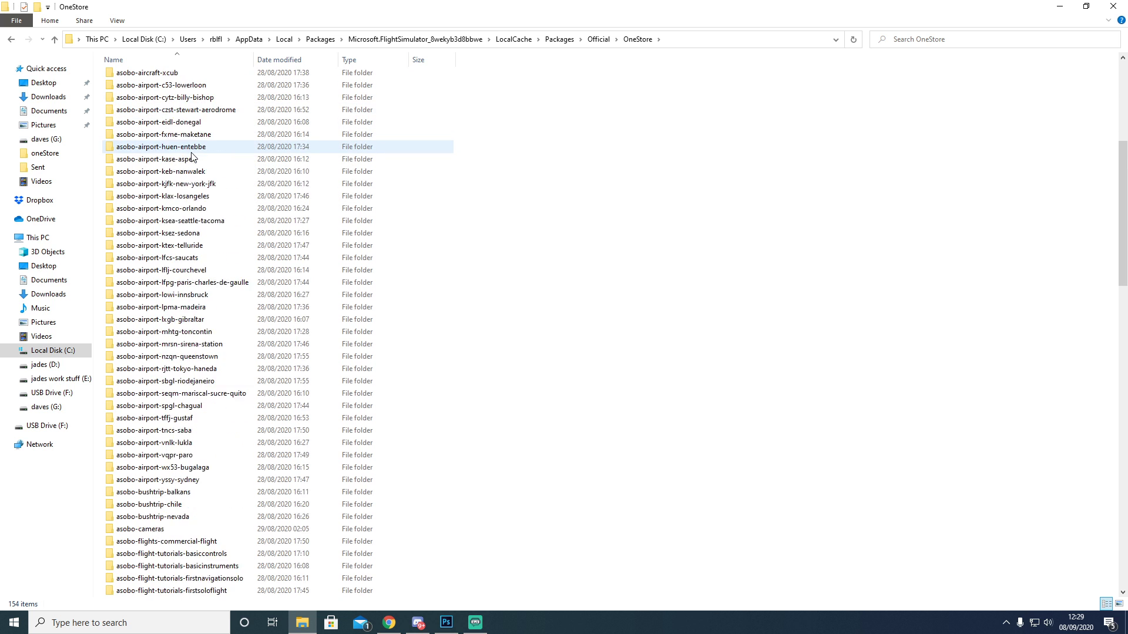
{"action": "scroll", "coordinate": [192, 159], "scroll_direction": "down", "scroll_amount": 16}
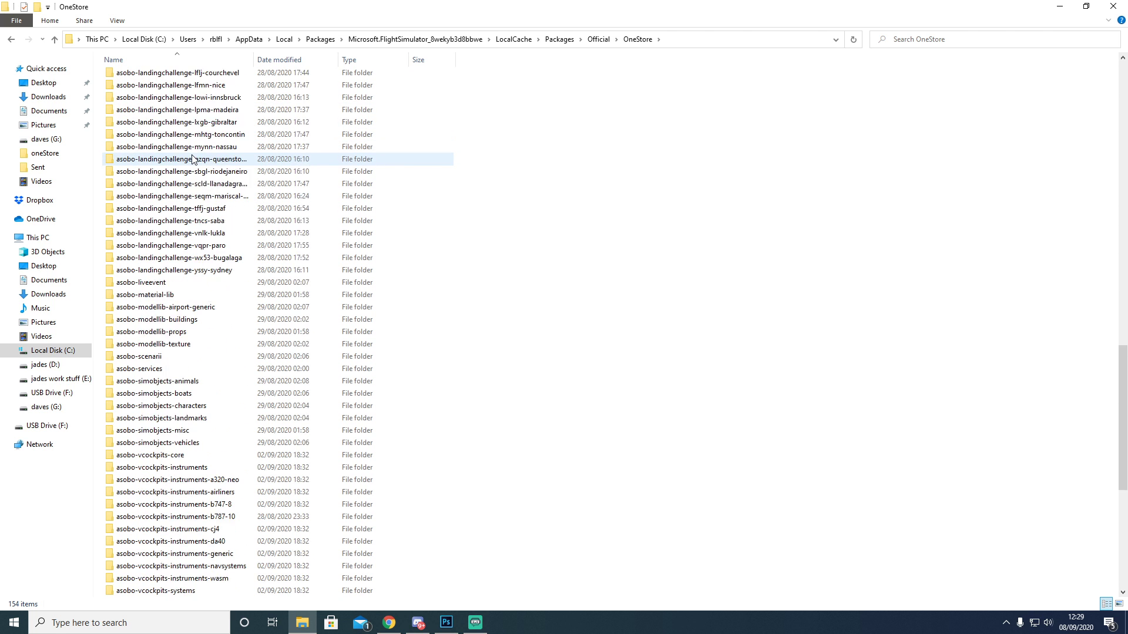
{"action": "scroll", "coordinate": [193, 160], "scroll_direction": "down", "scroll_amount": 3}
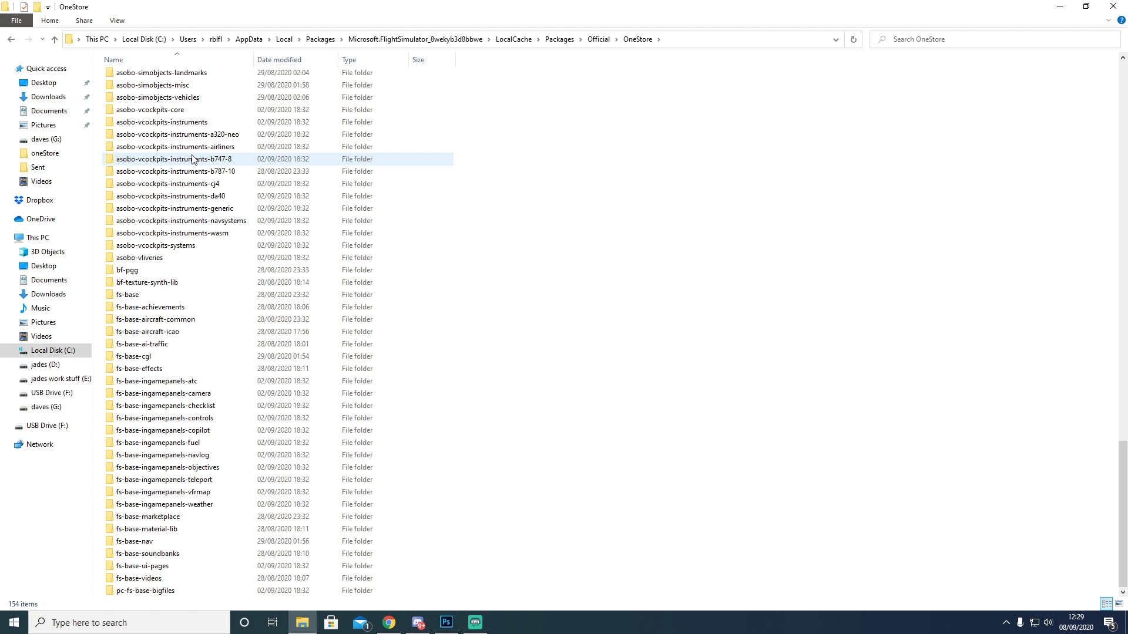
{"action": "scroll", "coordinate": [192, 160], "scroll_direction": "up", "scroll_amount": 20}
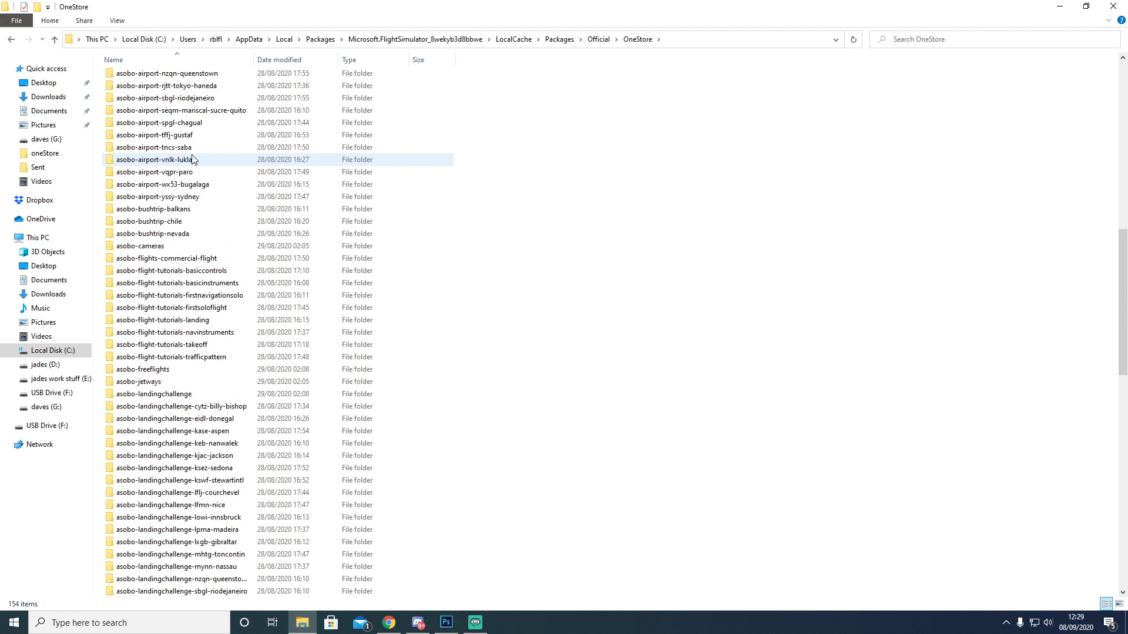
{"action": "scroll", "coordinate": [192, 160], "scroll_direction": "up", "scroll_amount": 15}
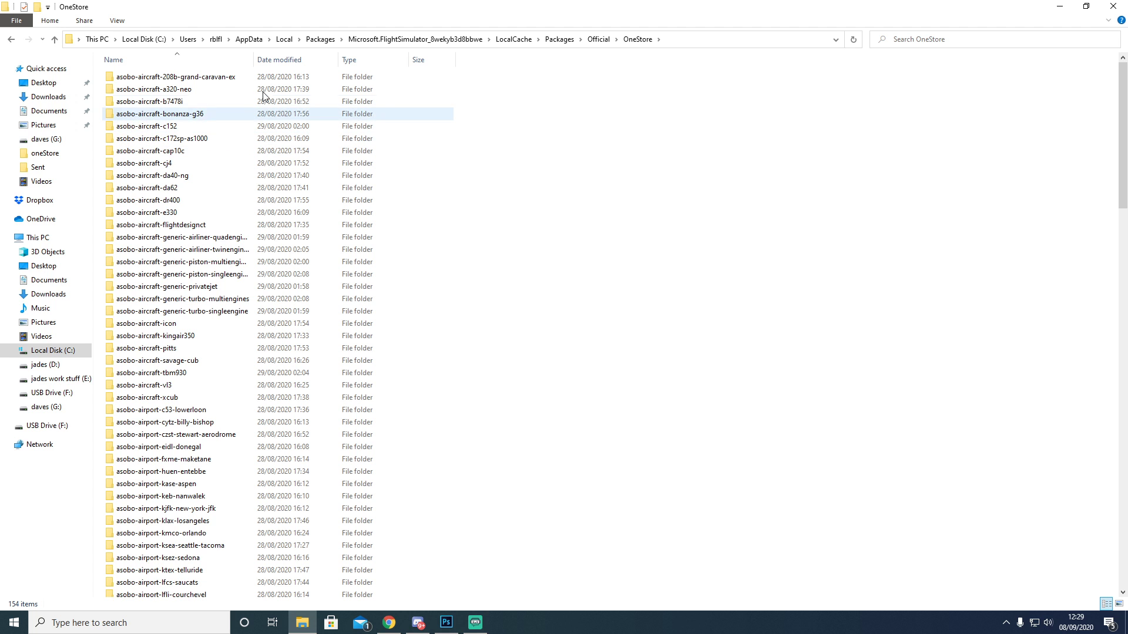
Step: Snap the OneStore window to the right half and place a new Quick access window on the left
{"action": "left_click_drag", "start_coordinate": [337, 15], "coordinate": [1116, 88]}
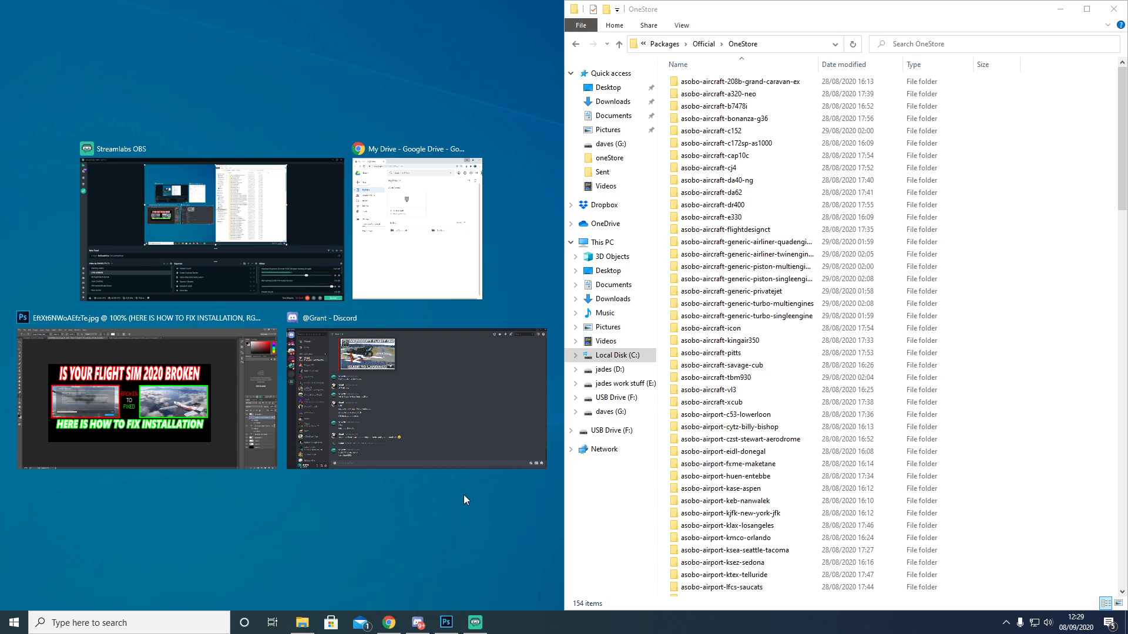
{"action": "left_click", "coordinate": [397, 550]}
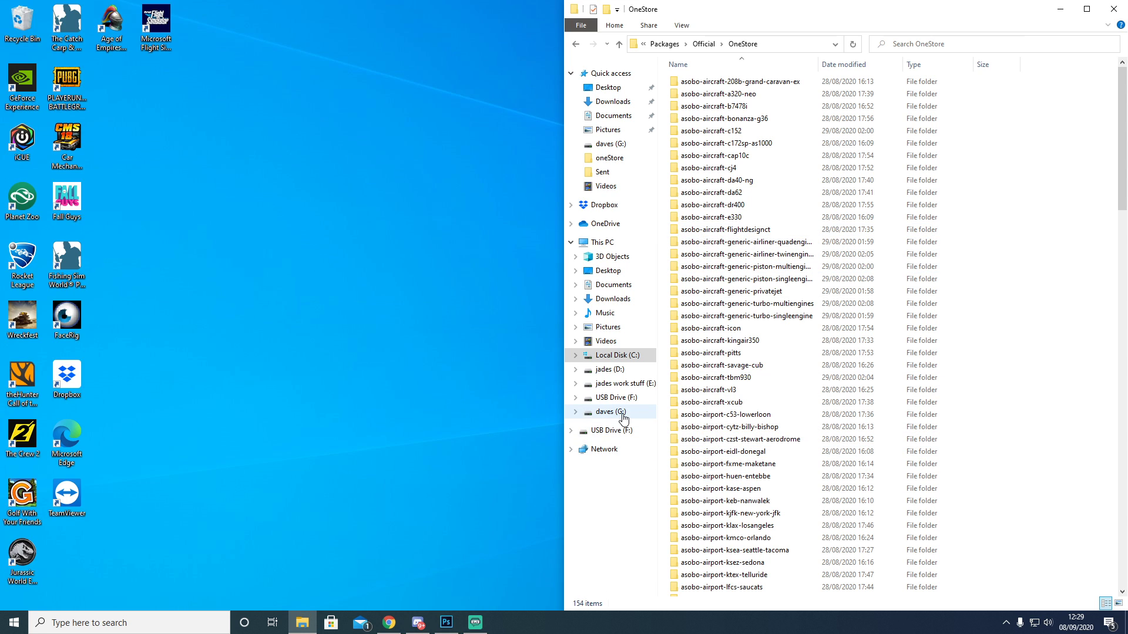
{"action": "right_click", "coordinate": [303, 619]}
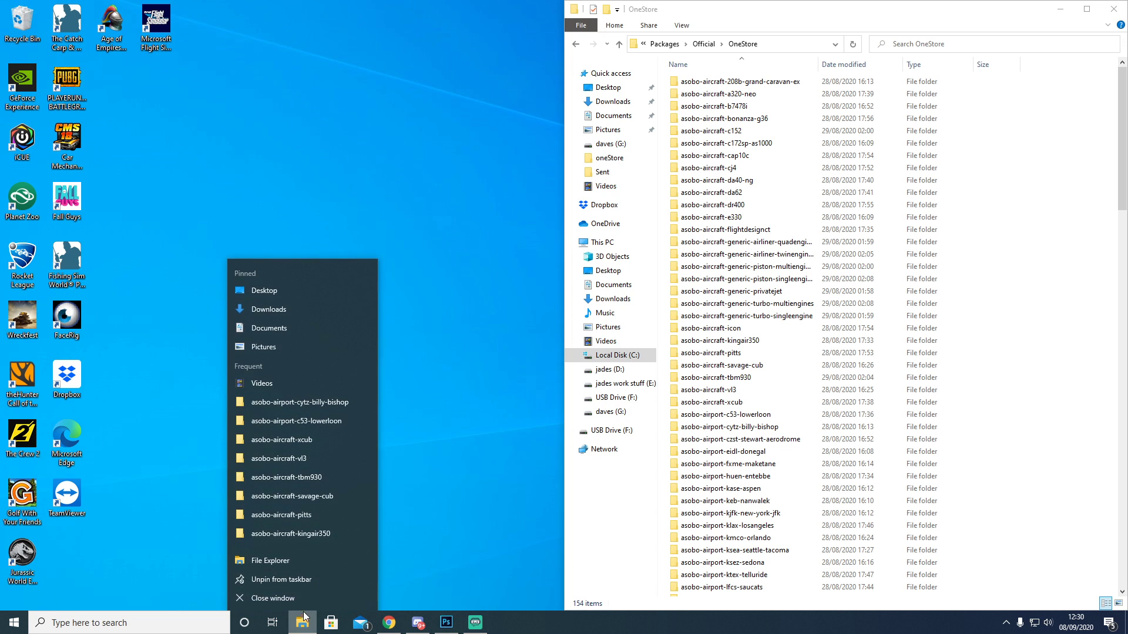
{"action": "left_click", "coordinate": [302, 561]}
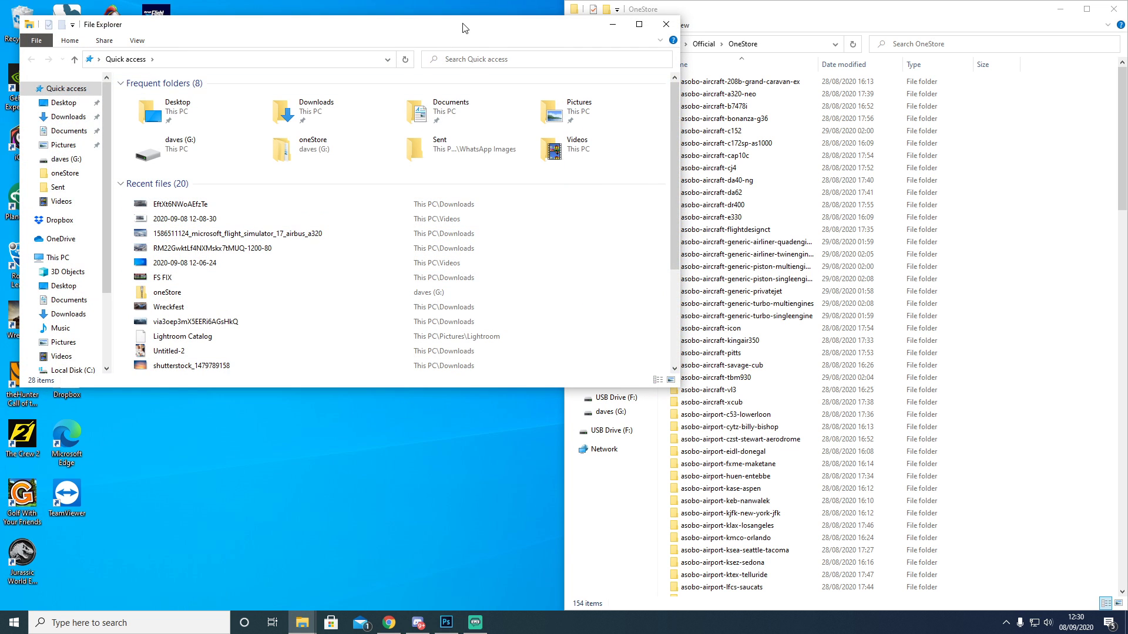
{"action": "left_click_drag", "start_coordinate": [466, 26], "coordinate": [2, 12]}
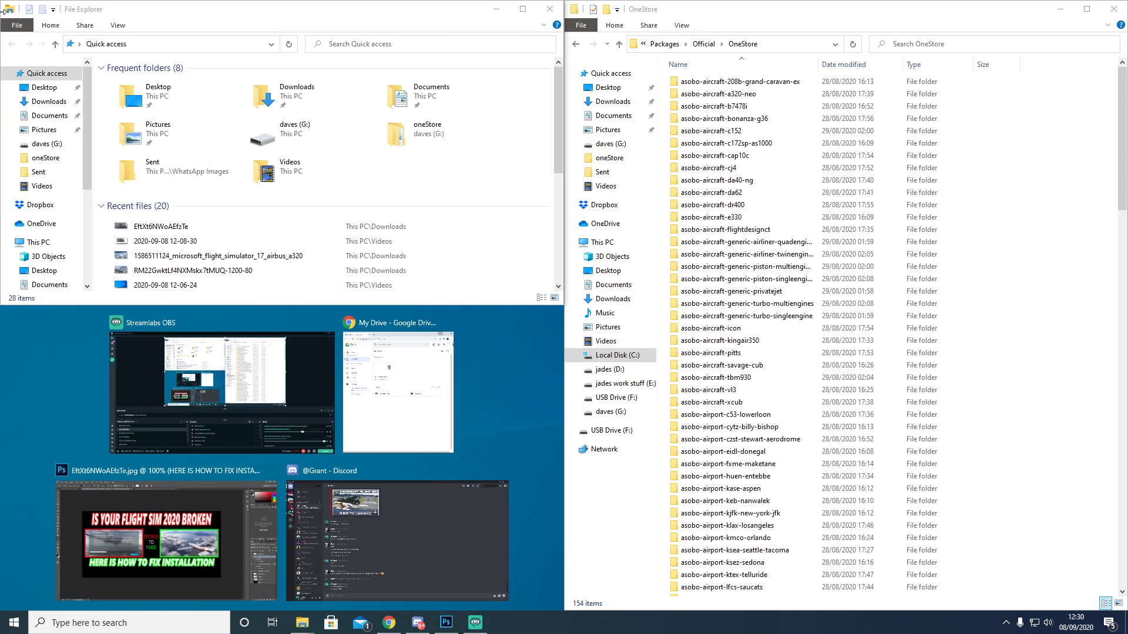
{"action": "left_click", "coordinate": [372, 26]}
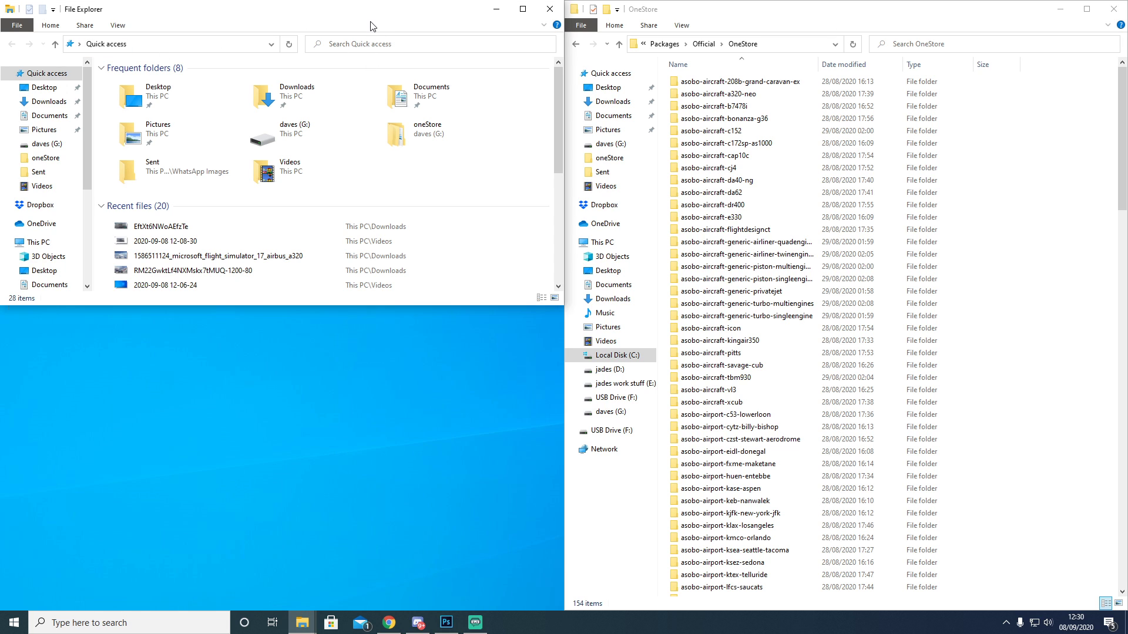
Step: Drag the left Quick access window's bottom edge down to the taskbar
{"action": "left_click_drag", "start_coordinate": [306, 305], "coordinate": [298, 611]}
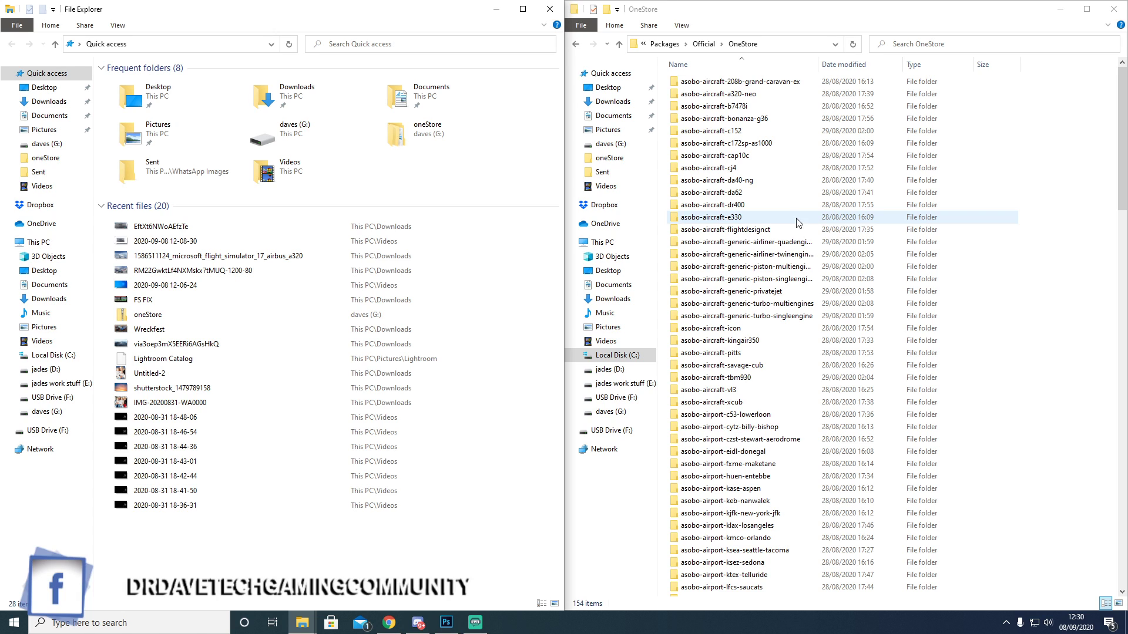
{"action": "left_click", "coordinate": [45, 412]}
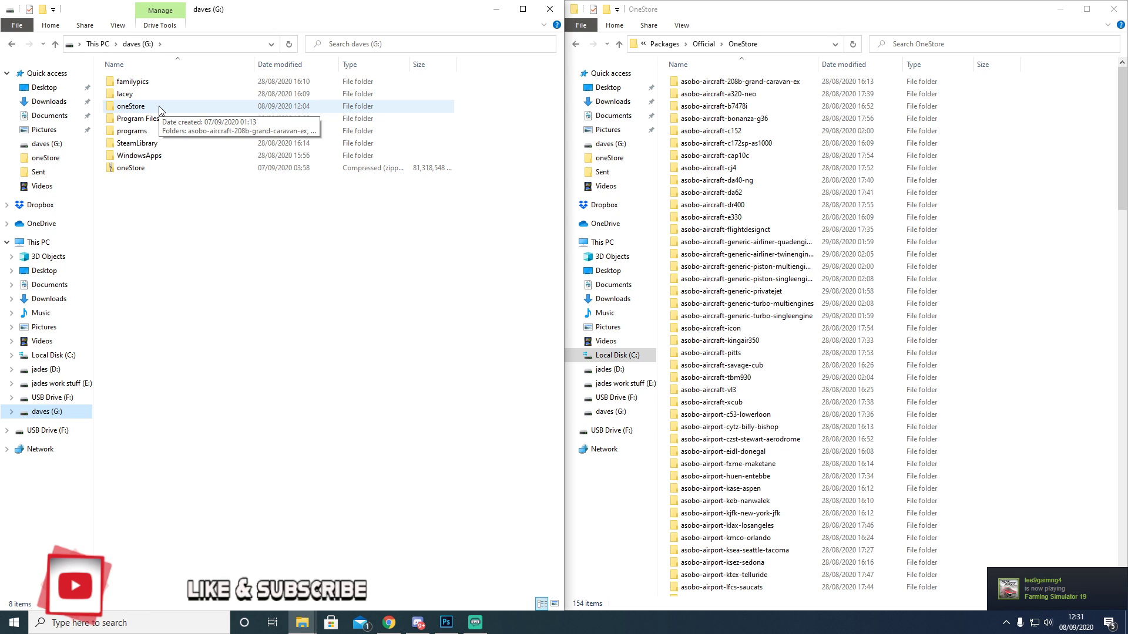
{"action": "right_click", "coordinate": [133, 170]}
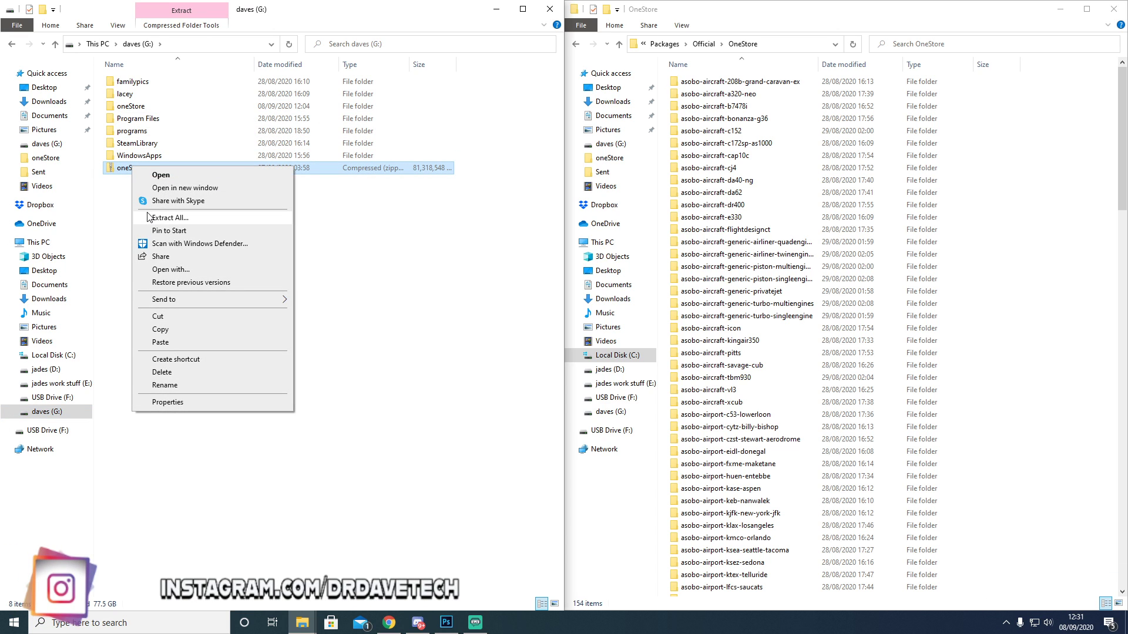
{"action": "left_click", "coordinate": [107, 223]}
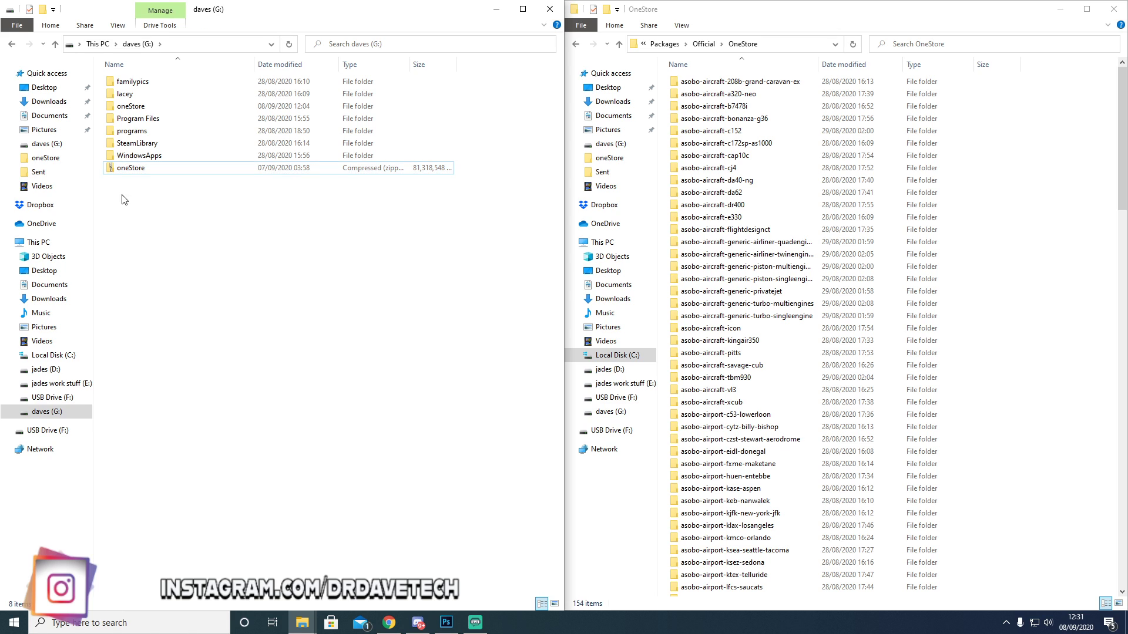
{"action": "double_click", "coordinate": [141, 108]}
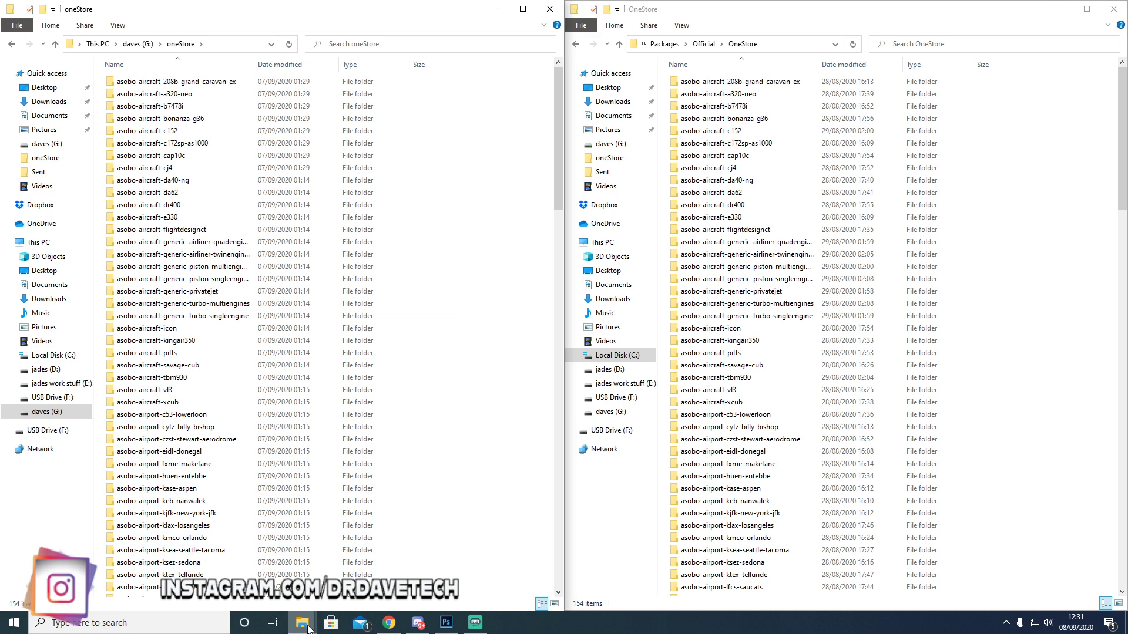
{"action": "mouse_move", "coordinate": [303, 627]}
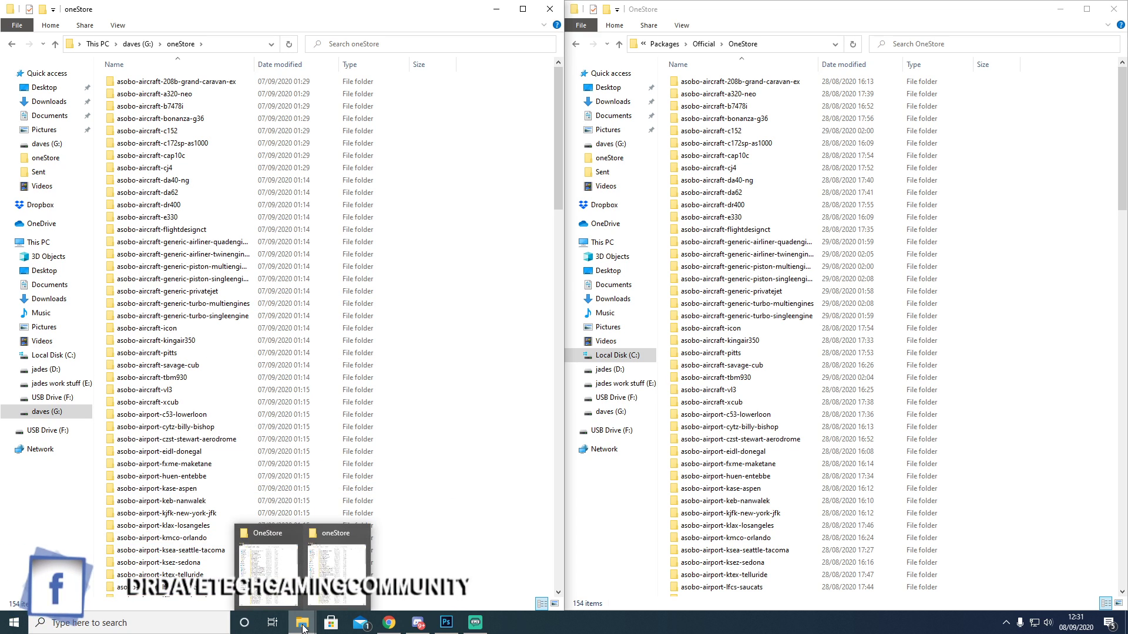
Step: From a new File Explorer window, open the Content Manager screenshot in Downloads
{"action": "right_click", "coordinate": [303, 628]}
{"action": "left_click", "coordinate": [299, 561]}
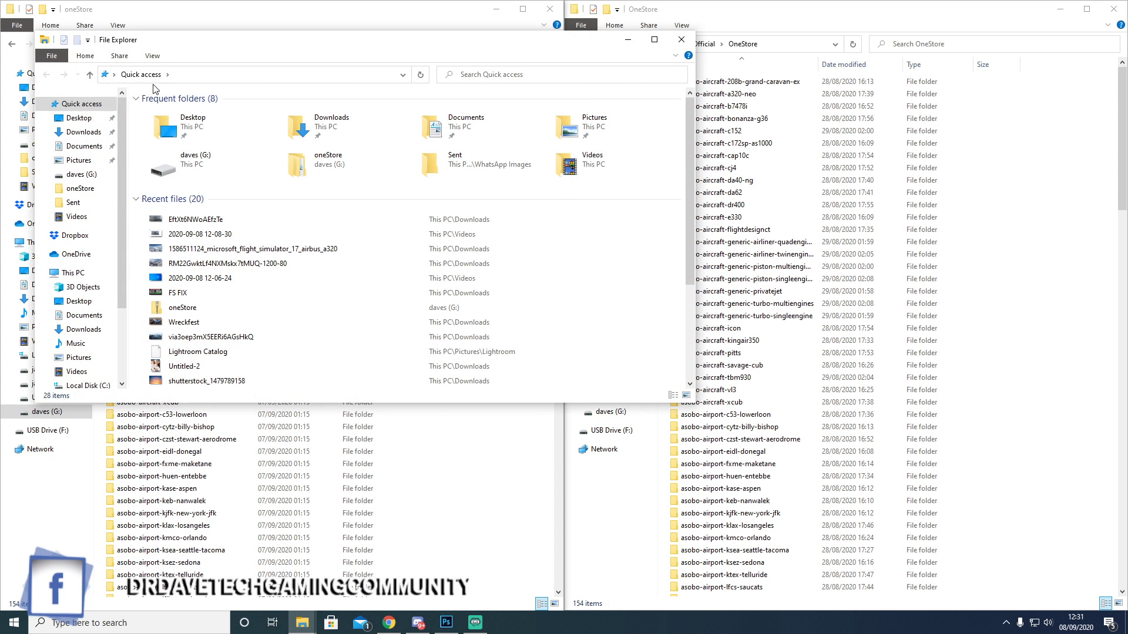
{"action": "left_click", "coordinate": [84, 131]}
{"action": "scroll", "coordinate": [240, 302], "scroll_direction": "down", "scroll_amount": 1}
{"action": "double_click", "coordinate": [210, 322]}
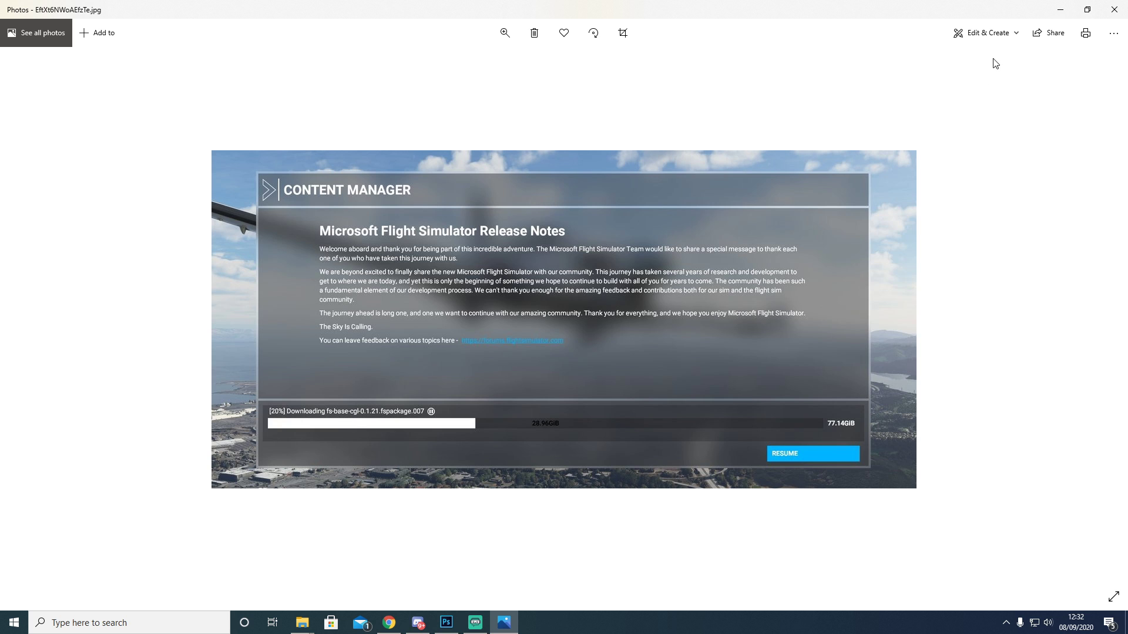
Step: Minimize Photos, close the extra Downloads window and scroll down the folder list
{"action": "left_click", "coordinate": [1062, 16]}
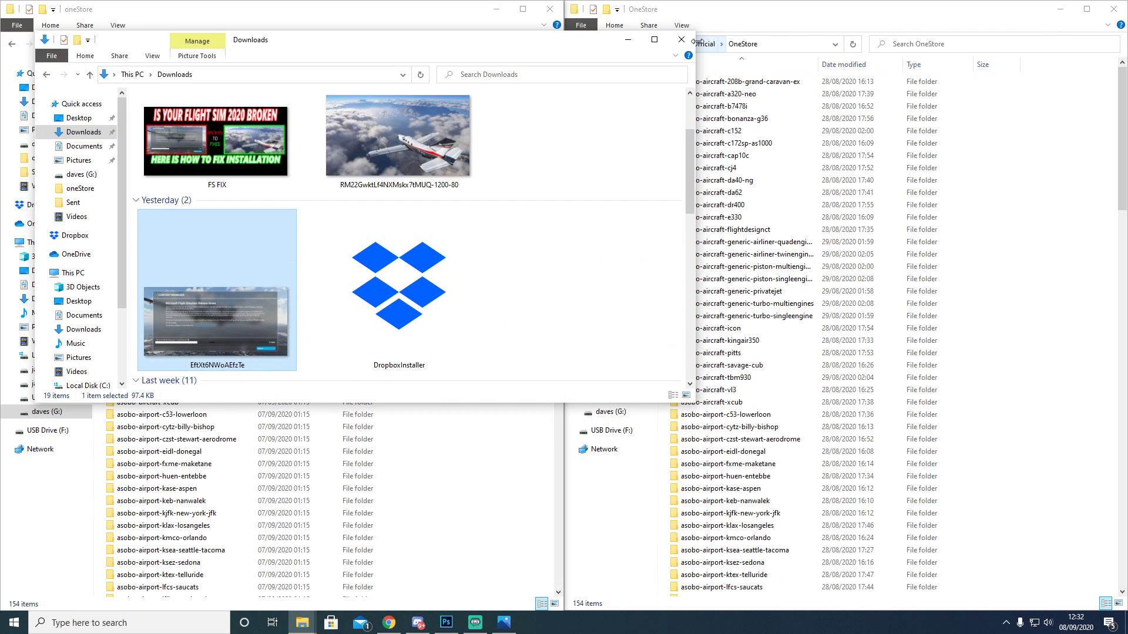
{"action": "left_click", "coordinate": [676, 38]}
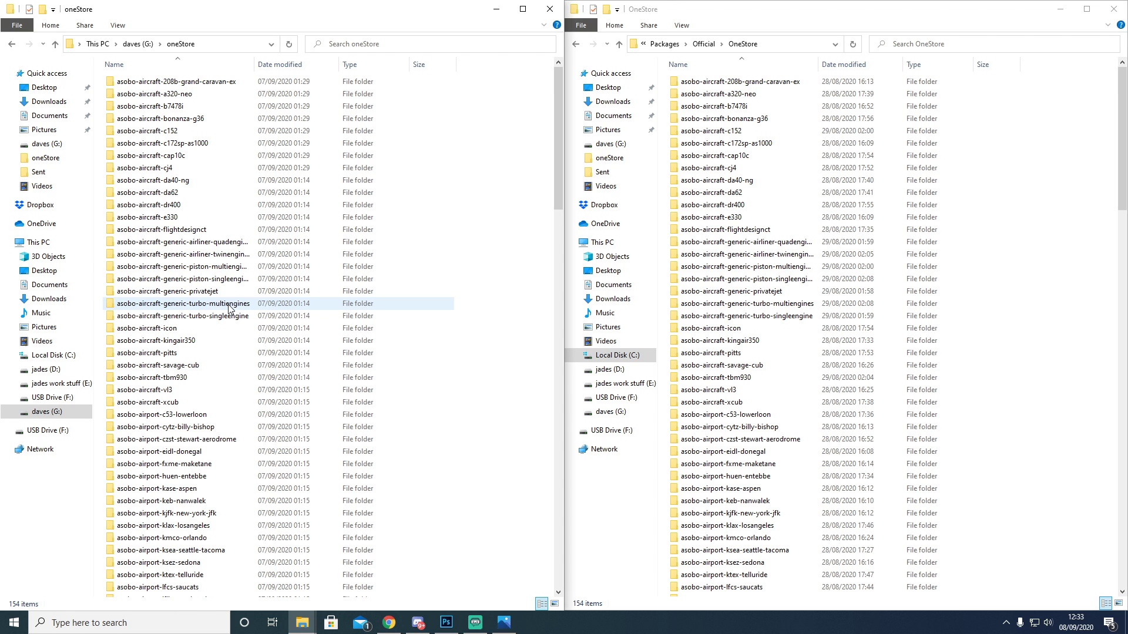
{"action": "scroll", "coordinate": [206, 322], "scroll_direction": "down", "scroll_amount": 4}
{"action": "scroll", "coordinate": [206, 321], "scroll_direction": "down", "scroll_amount": 13}
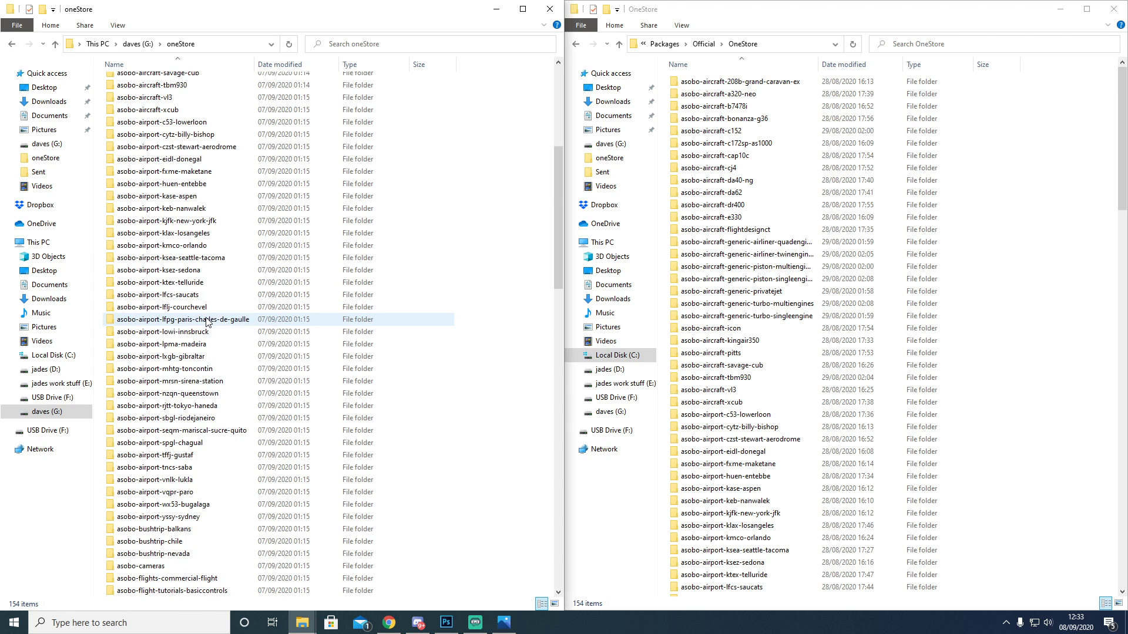
{"action": "scroll", "coordinate": [209, 312], "scroll_direction": "down", "scroll_amount": 18}
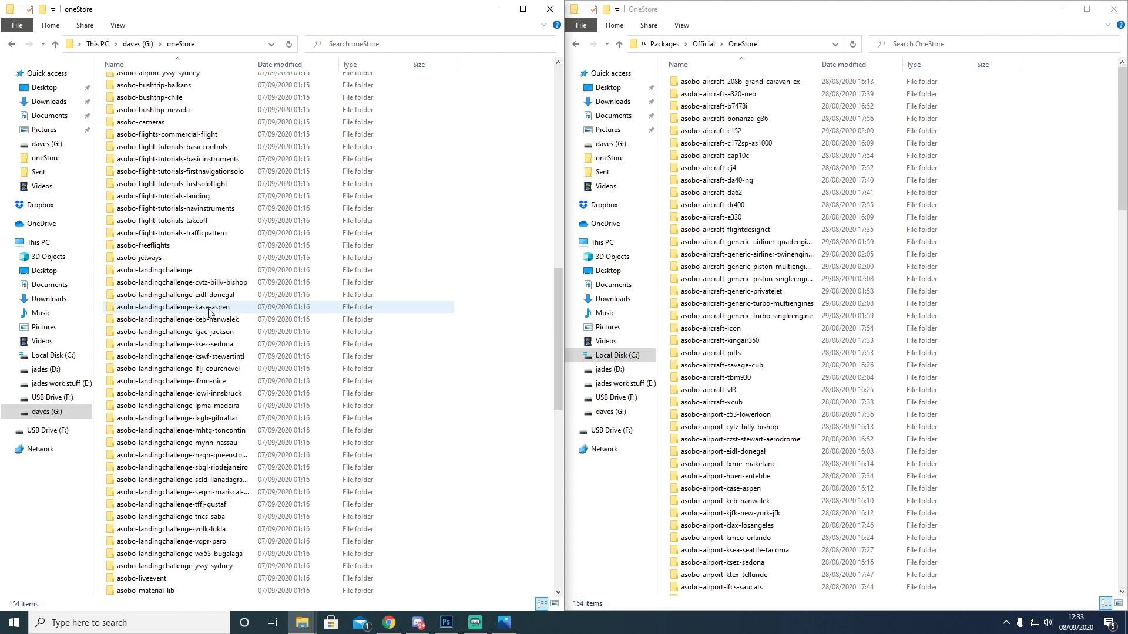
{"action": "scroll", "coordinate": [209, 311], "scroll_direction": "down", "scroll_amount": 2}
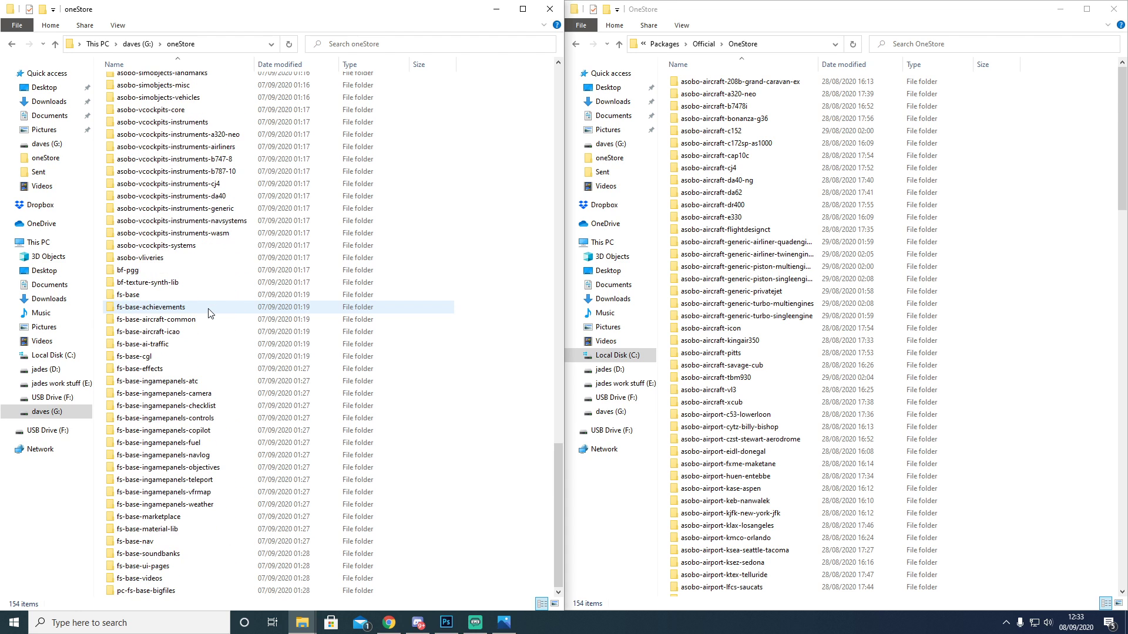
Step: Drag fs-base-cgl toward C: OneStore, cancel it, and restore the Content Manager screenshot
{"action": "left_click", "coordinate": [149, 360]}
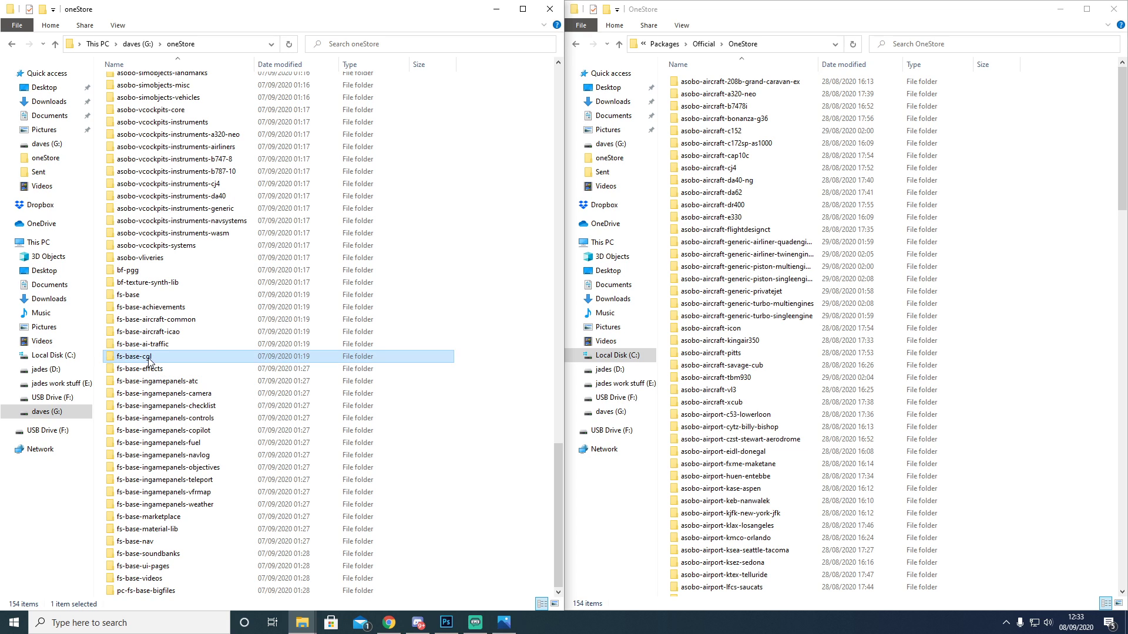
{"action": "left_click_drag", "start_coordinate": [150, 361], "coordinate": [1043, 286]}
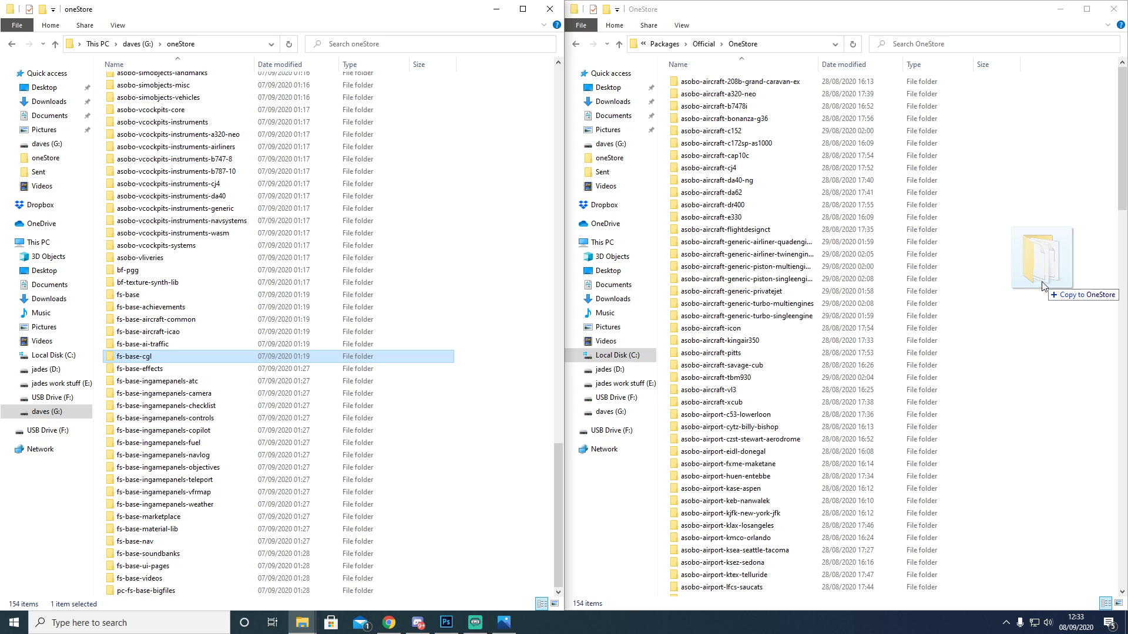
{"action": "left_click_drag", "start_coordinate": [1042, 287], "coordinate": [205, 356]}
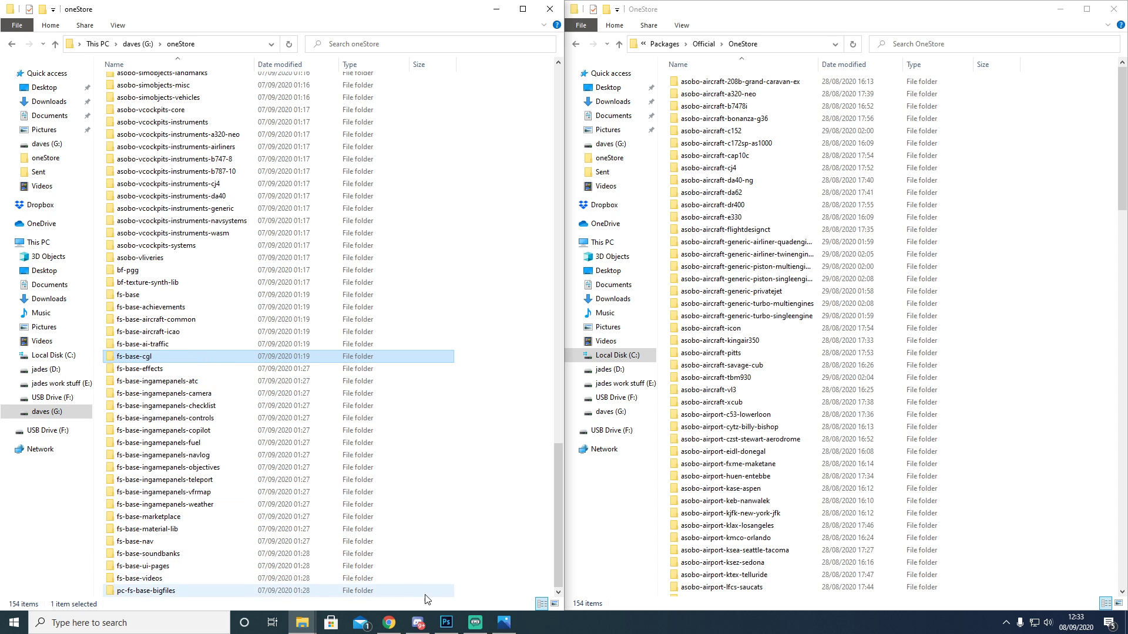
{"action": "left_click", "coordinate": [504, 622]}
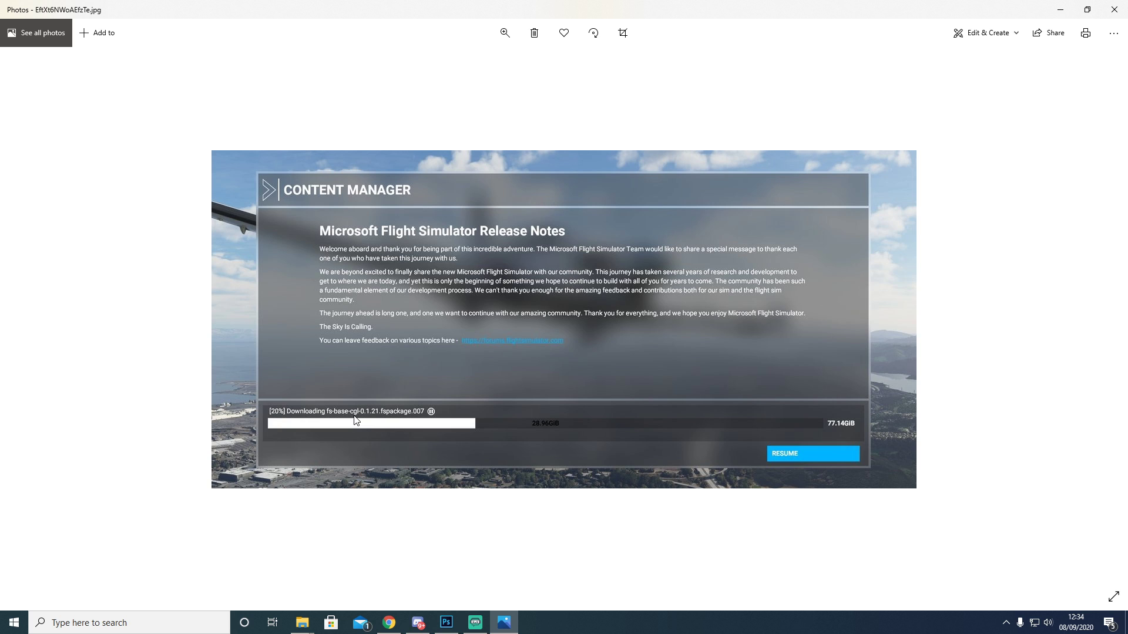
Step: Close Photos to reveal the G: oneStore and C: OneStore windows side by side
{"action": "left_click", "coordinate": [1114, 10]}
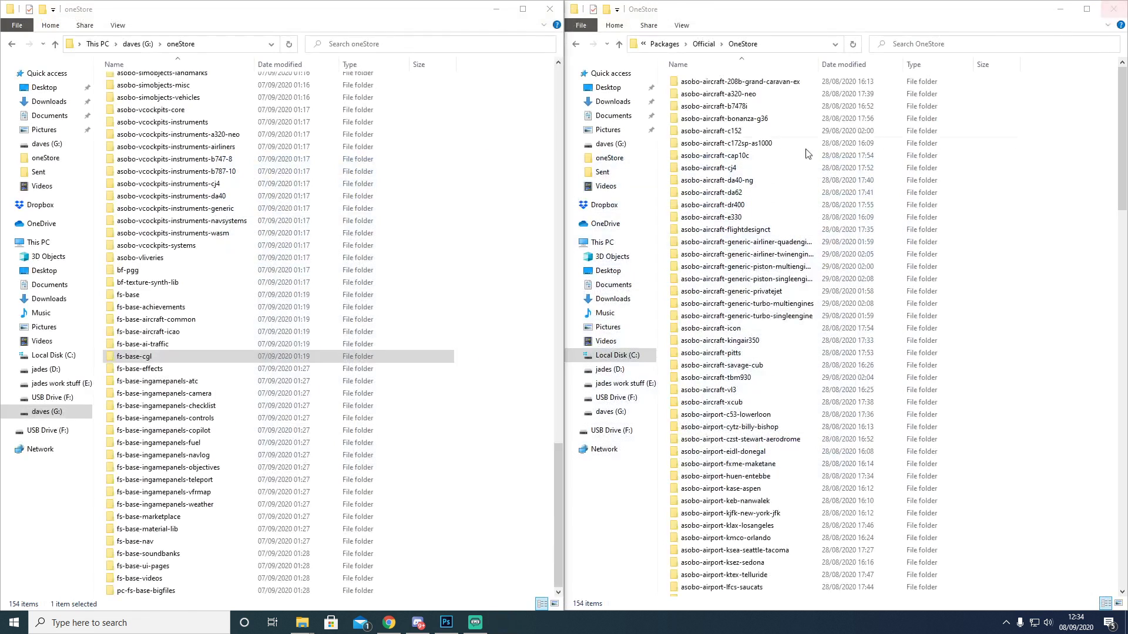
{"action": "left_click", "coordinate": [173, 592]}
{"action": "left_click_drag", "start_coordinate": [174, 599], "coordinate": [1025, 254]}
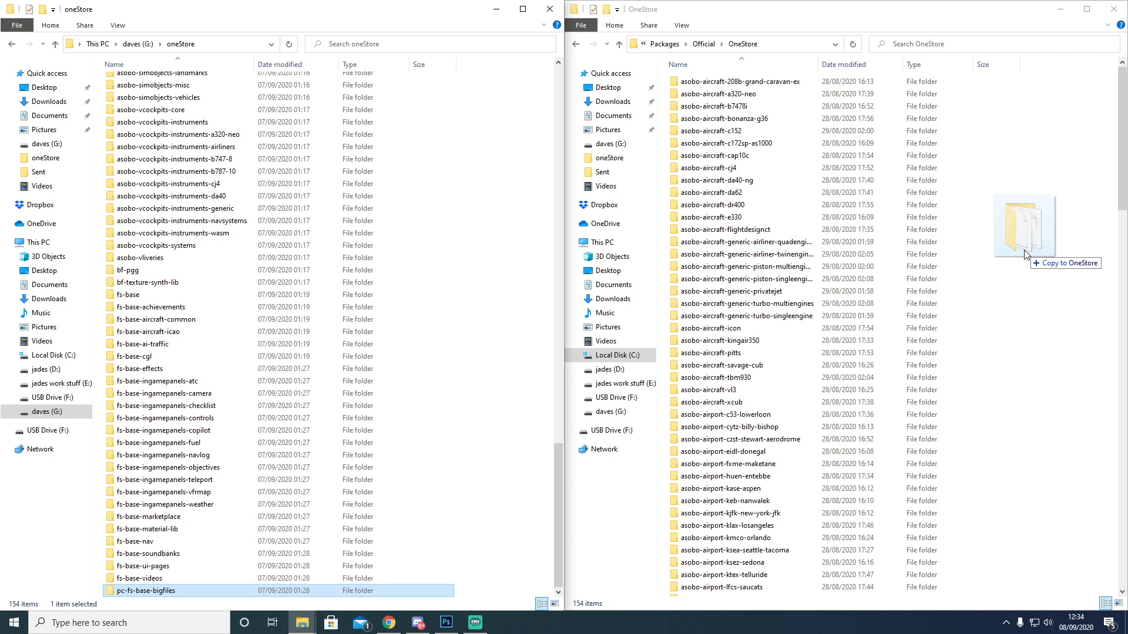
{"action": "left_click_drag", "start_coordinate": [1025, 254], "coordinate": [355, 590]}
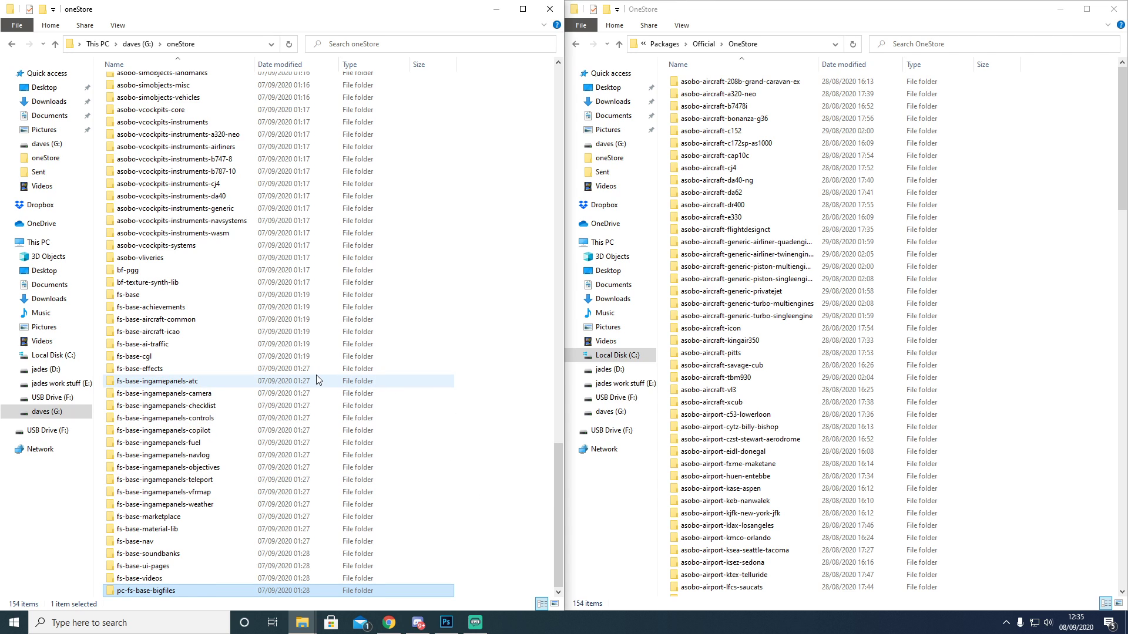
Step: Select all 154 folders in the G: oneStore window with Ctrl+A and drag them toward C: OneStore
{"action": "key", "text": "ctrl+a"}
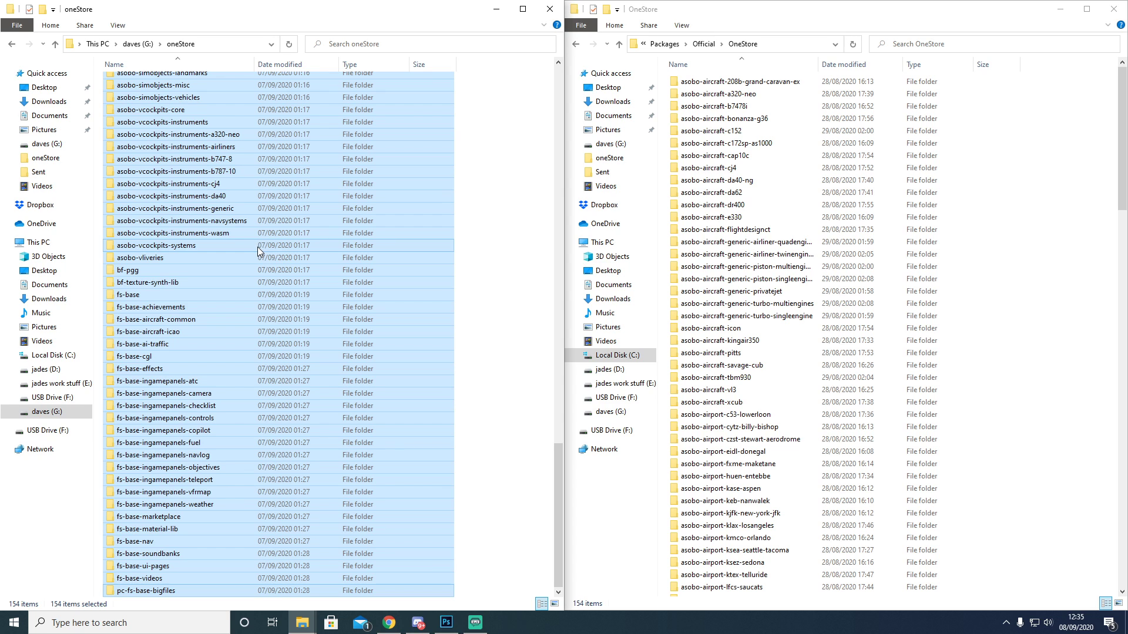
{"action": "left_click_drag", "start_coordinate": [228, 233], "coordinate": [241, 284]}
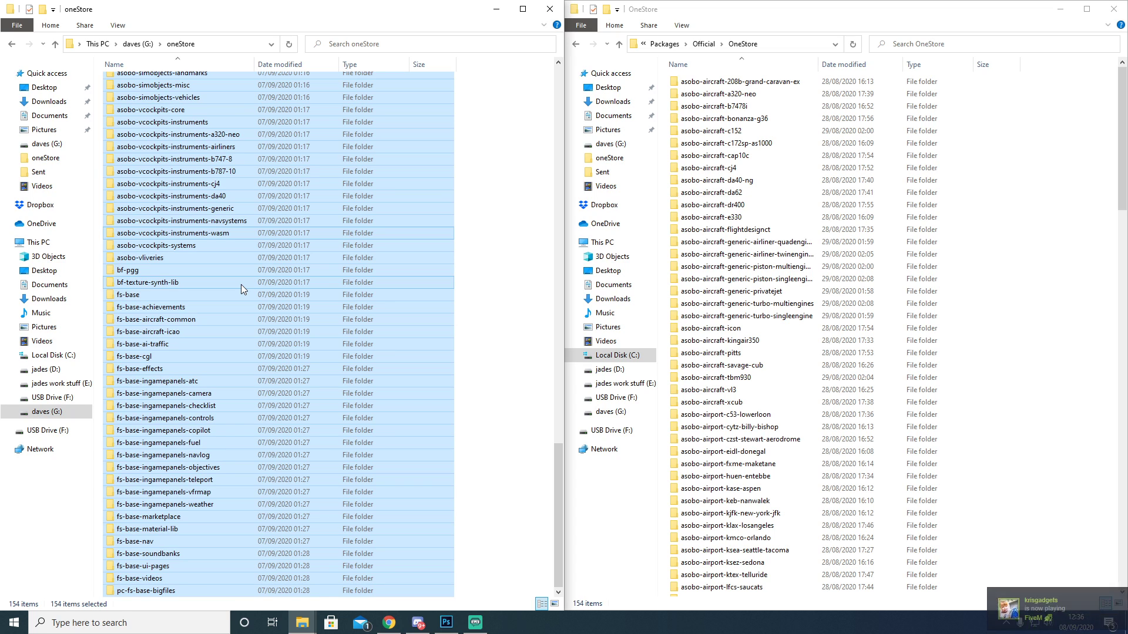
{"action": "mouse_move", "coordinate": [242, 286]}
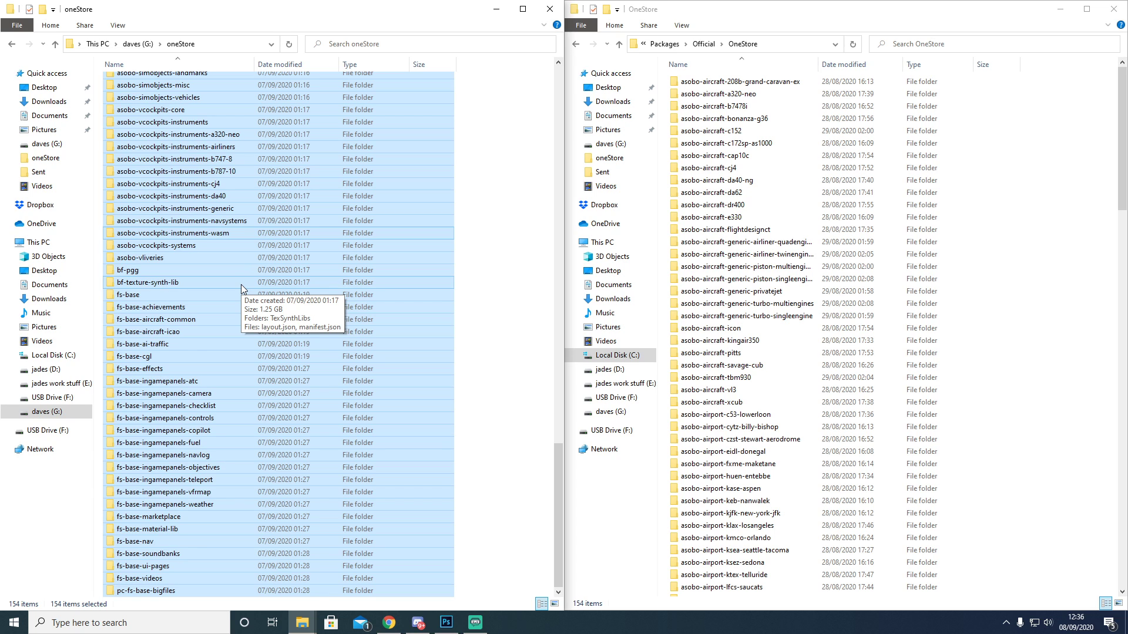
Step: Open Local Disk (C:) maximized with hidden items shown
{"action": "left_click", "coordinate": [640, 356]}
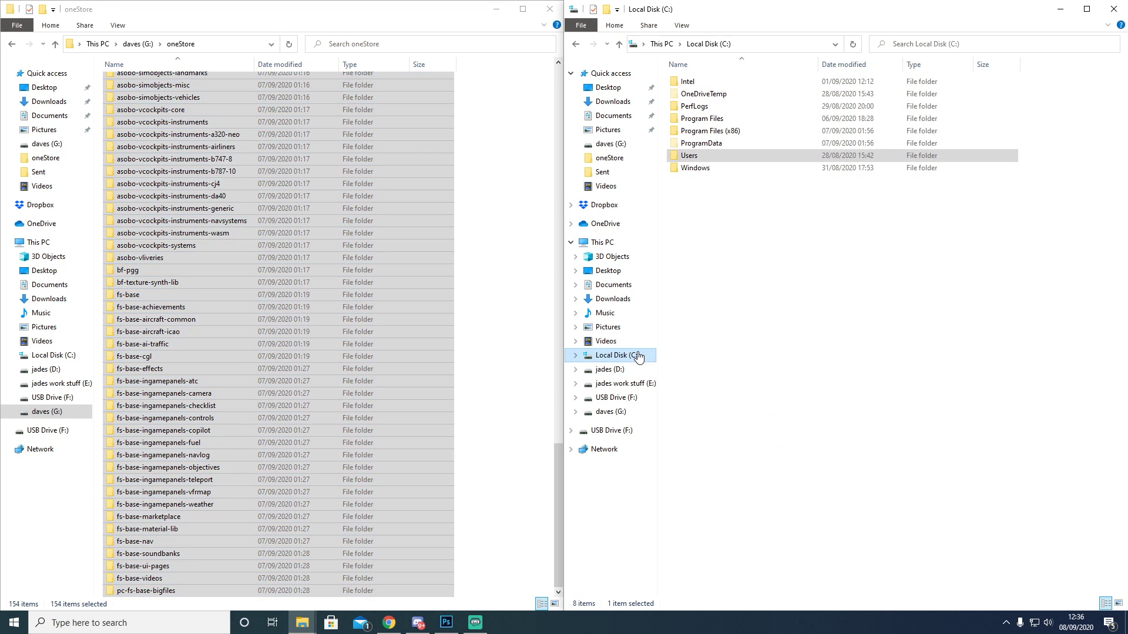
{"action": "left_click", "coordinate": [1090, 10]}
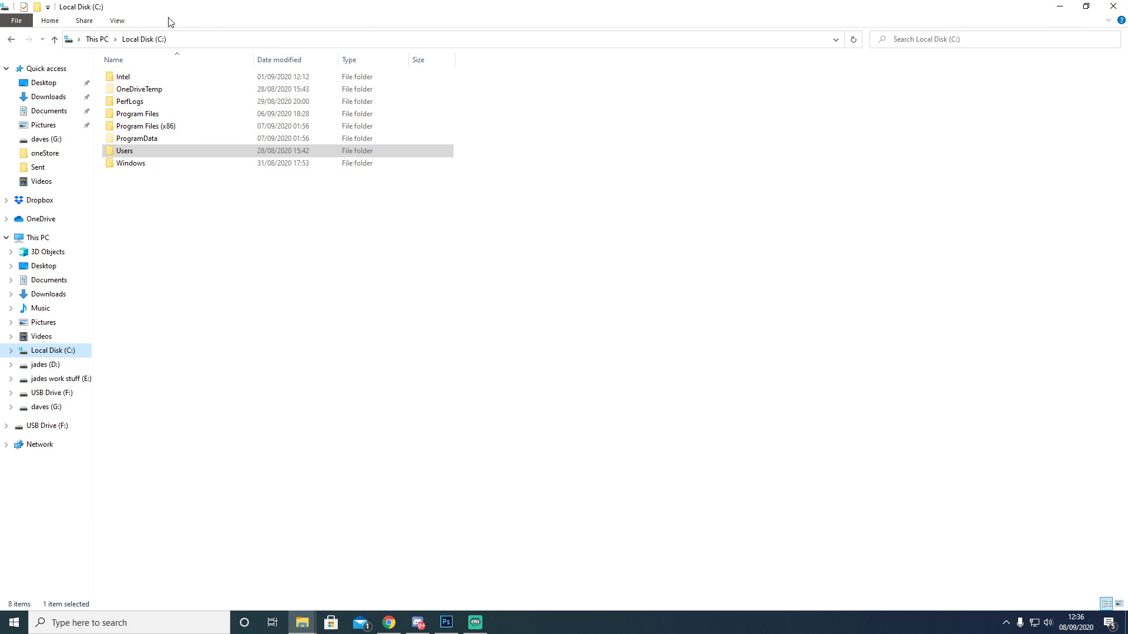
{"action": "left_click", "coordinate": [119, 21]}
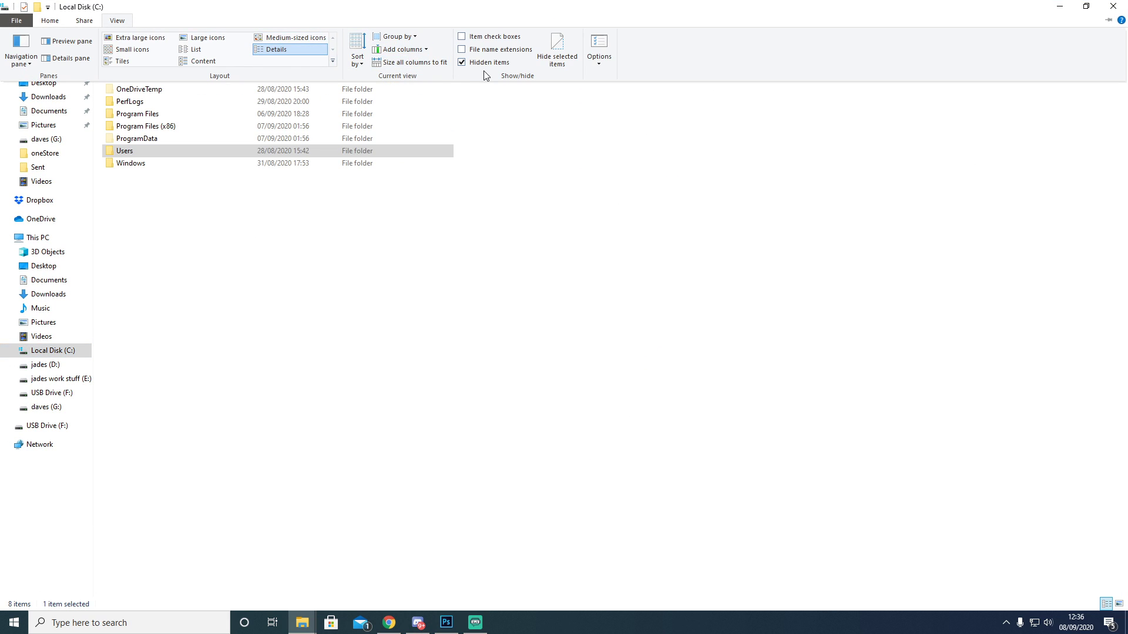
Step: Navigate to Users > your profile > AppData > Local > Packages
{"action": "left_click", "coordinate": [136, 153]}
{"action": "double_click", "coordinate": [140, 152]}
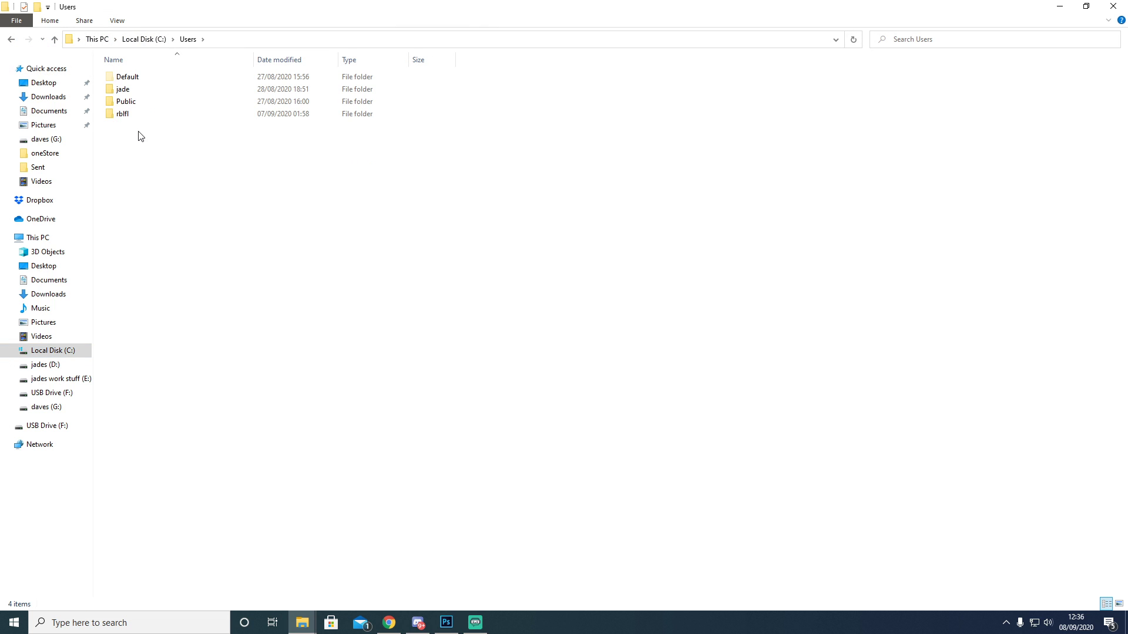
{"action": "mouse_move", "coordinate": [133, 119]}
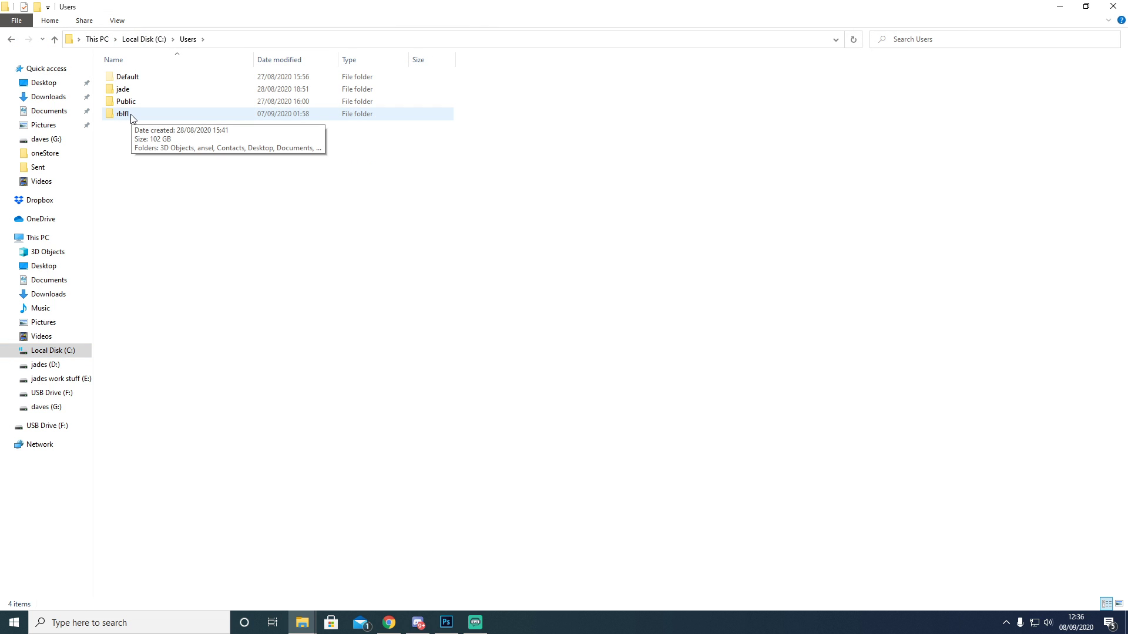
{"action": "double_click", "coordinate": [132, 116]}
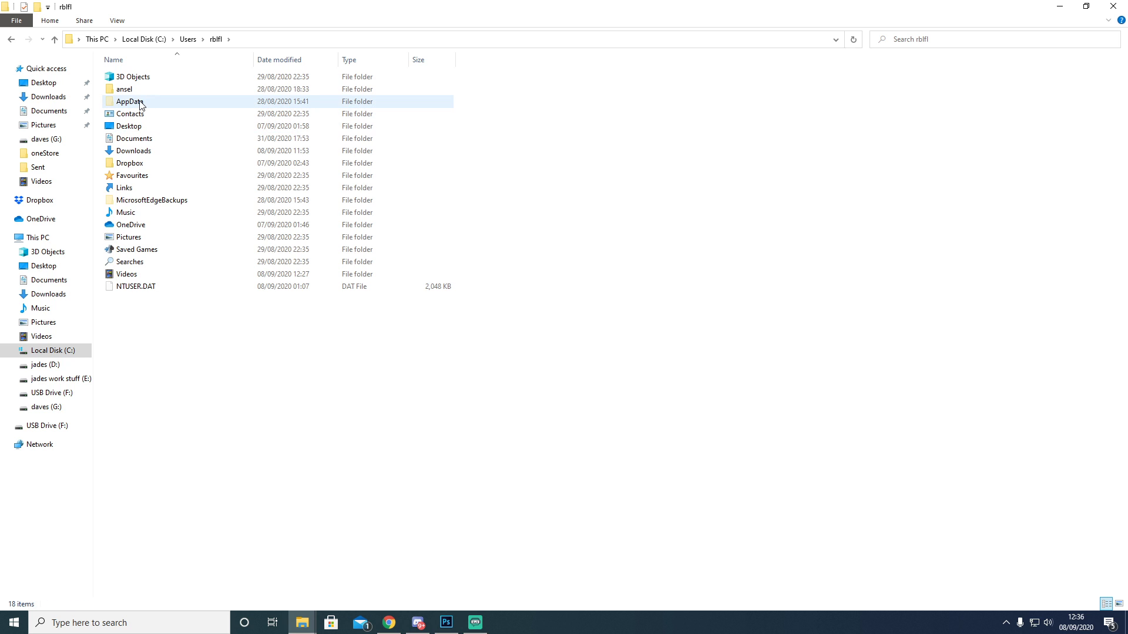
{"action": "left_click", "coordinate": [140, 104]}
{"action": "double_click", "coordinate": [140, 103]}
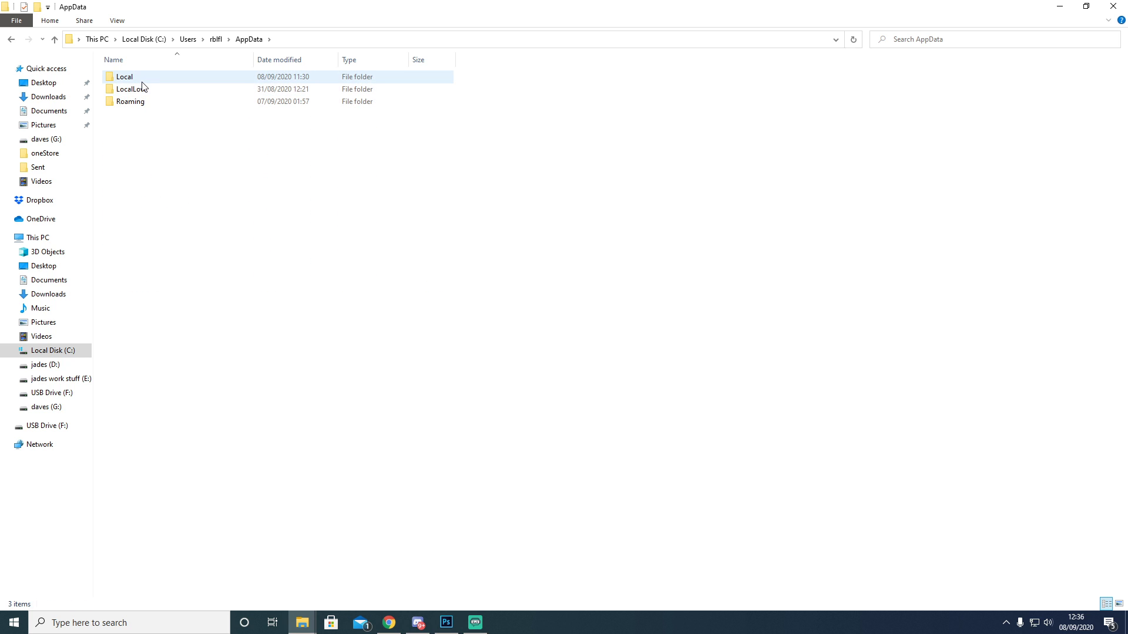
{"action": "double_click", "coordinate": [143, 81]}
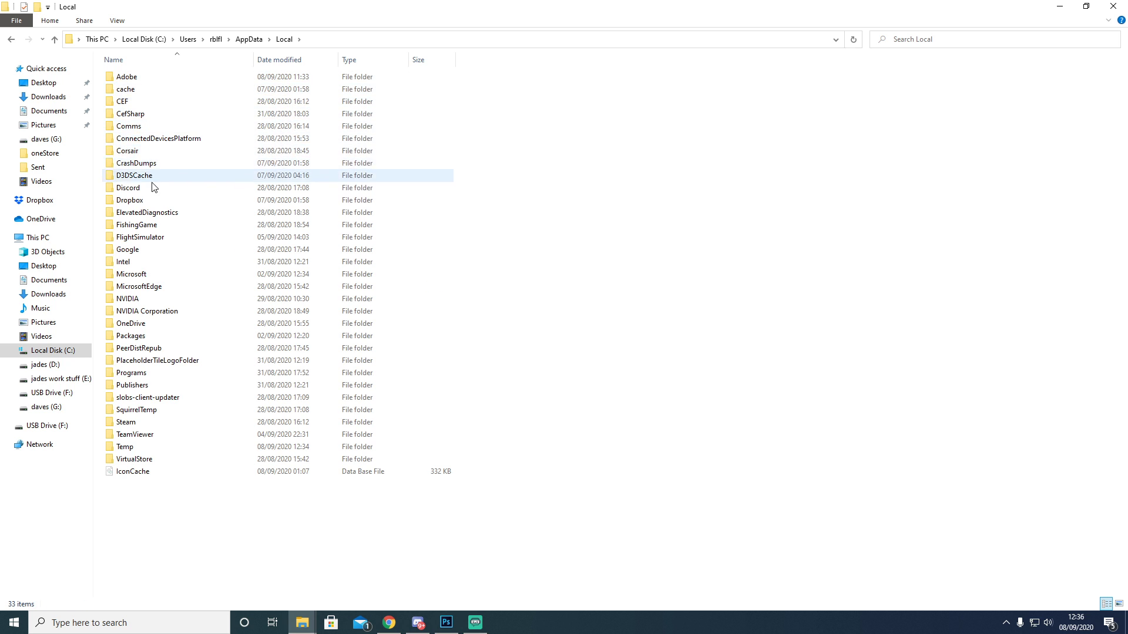
{"action": "double_click", "coordinate": [134, 336]}
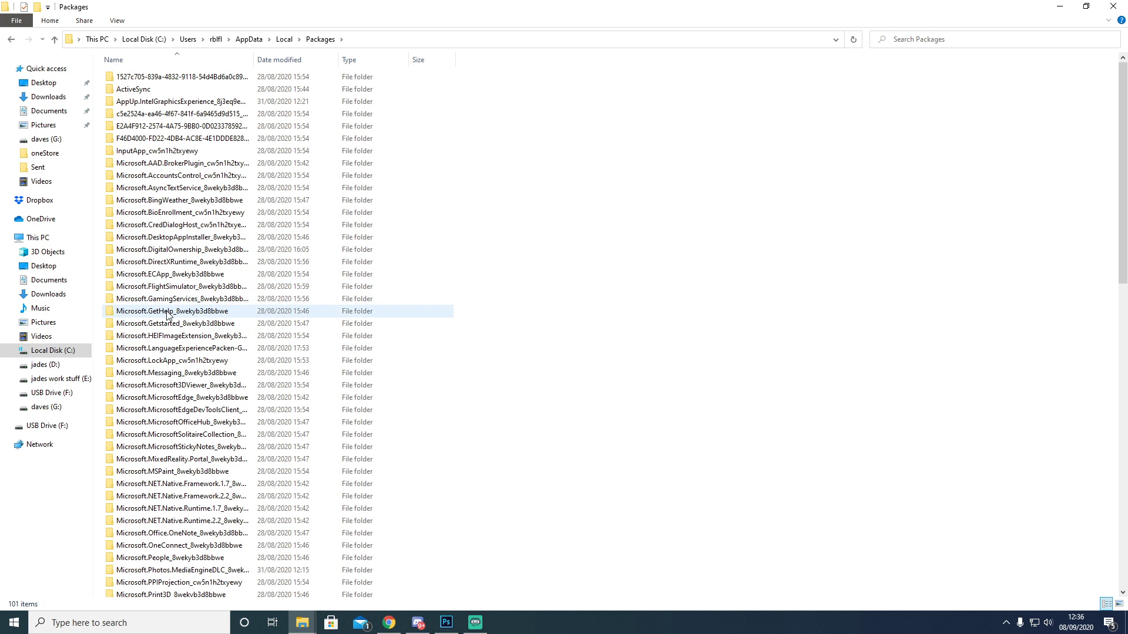
Step: Go into Microsoft.FlightSimulator_8wekyb3d8bbwe > LocalCache > Packages > Official > OneStore
{"action": "double_click", "coordinate": [164, 288]}
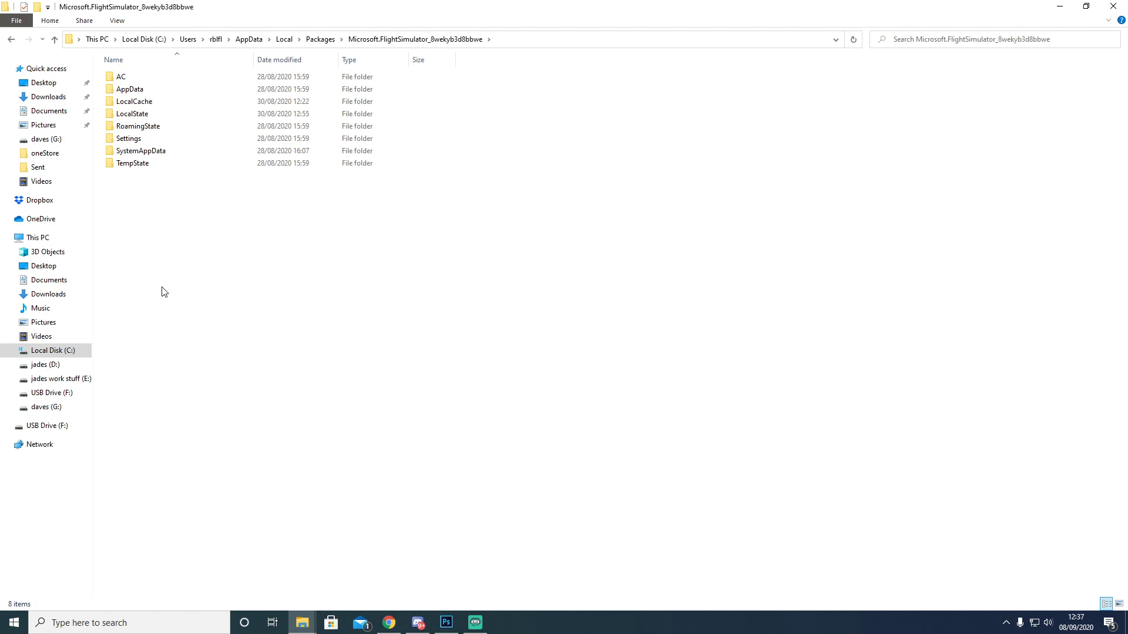
{"action": "left_click", "coordinate": [156, 102]}
{"action": "double_click", "coordinate": [156, 101]}
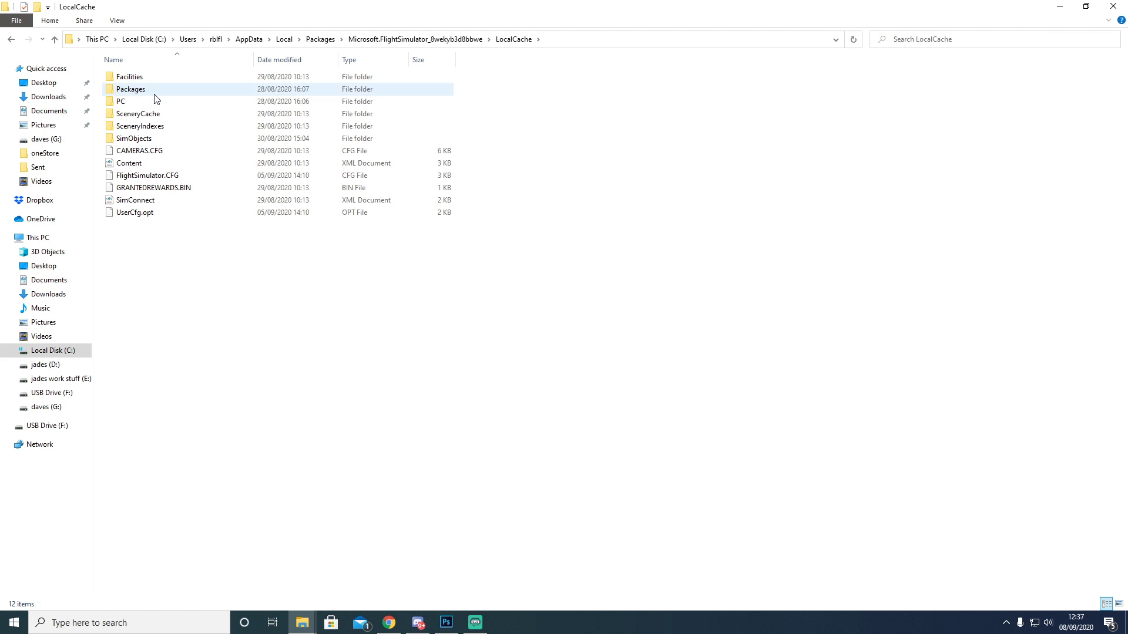
{"action": "double_click", "coordinate": [155, 92]}
{"action": "double_click", "coordinate": [155, 91]}
{"action": "double_click", "coordinate": [153, 79]}
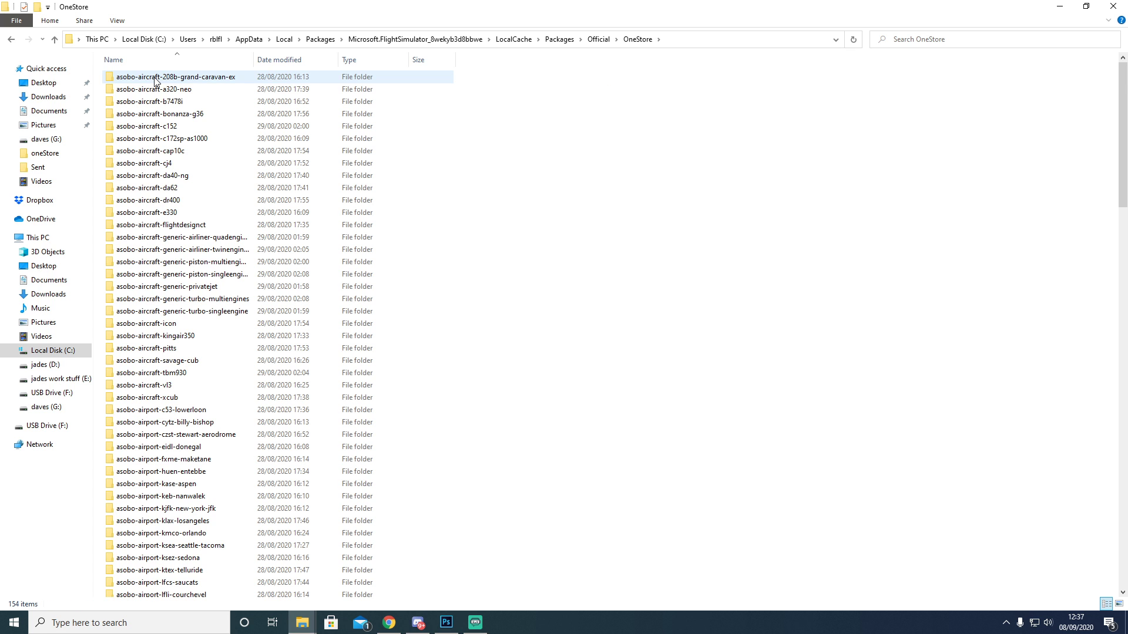